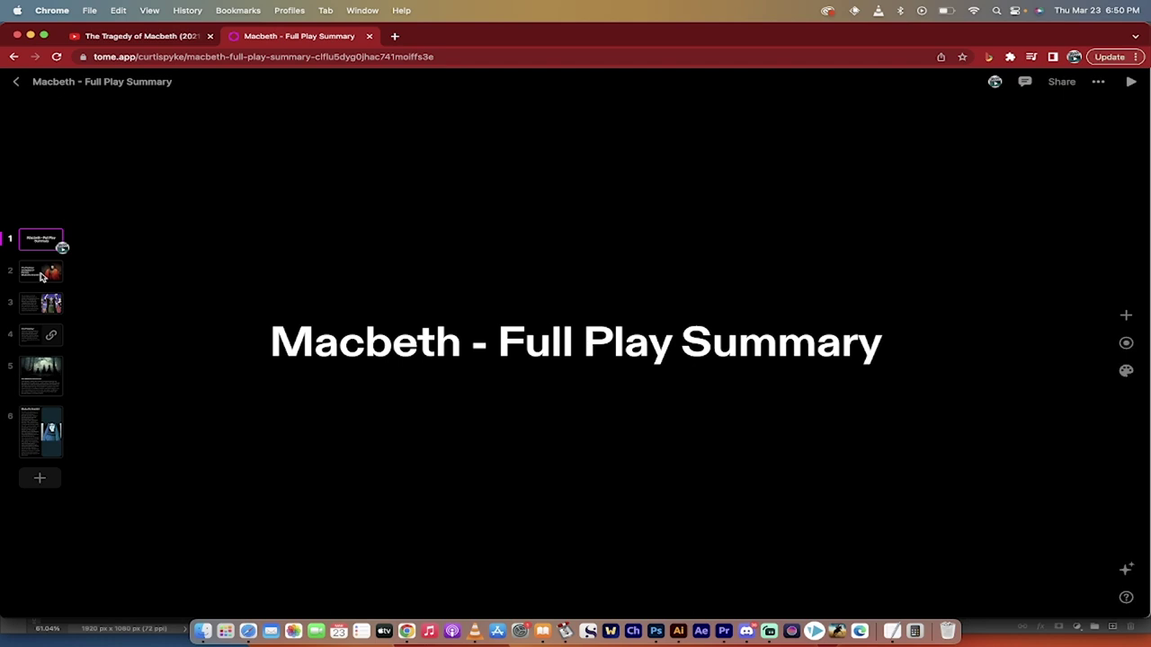
# Look through all six pages of the finished Macbeth presentation, including the embedded video page and the Macbeth's Downfall page
pyautogui.click(40, 273)
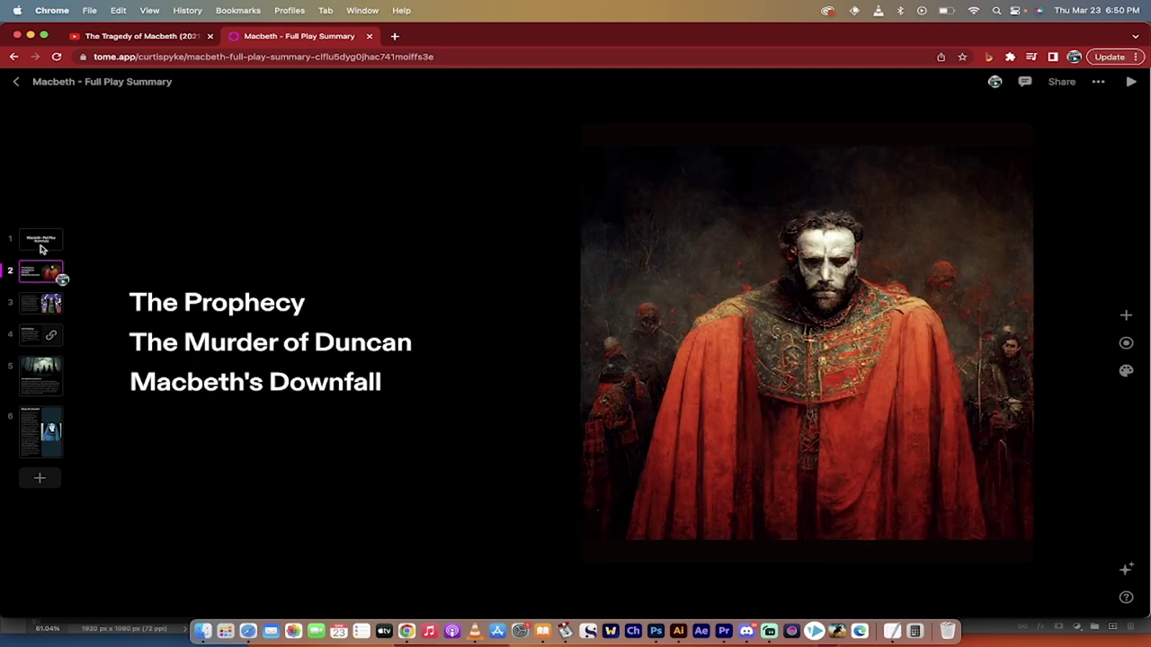
pyautogui.click(41, 245)
pyautogui.click(38, 279)
pyautogui.click(36, 308)
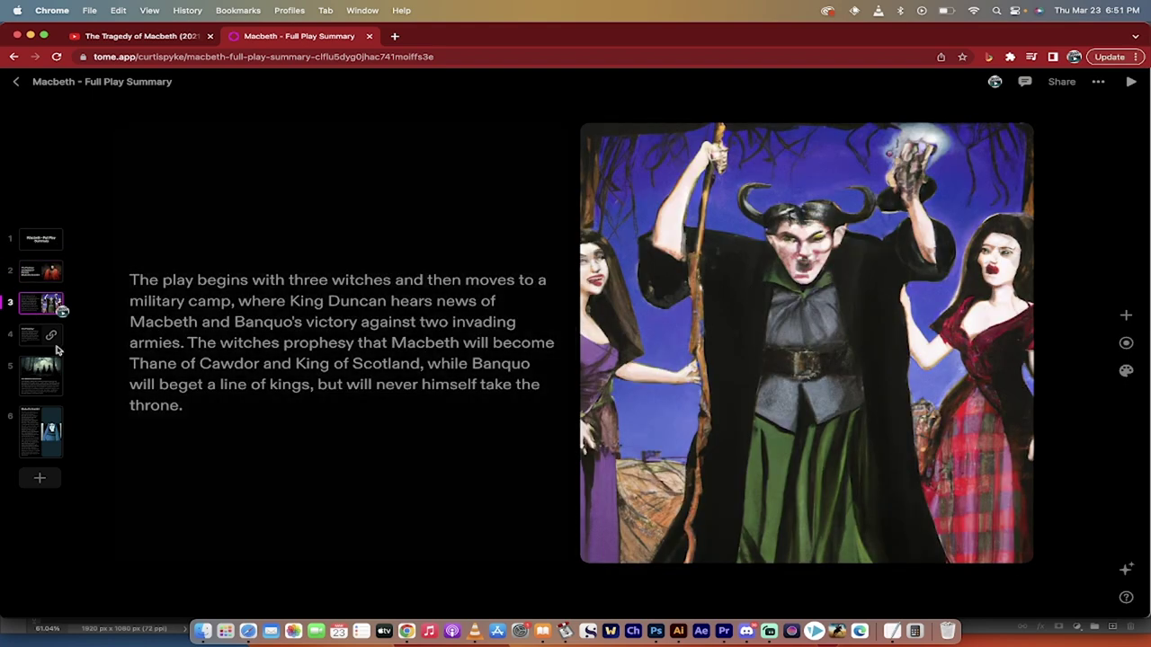
pyautogui.click(41, 338)
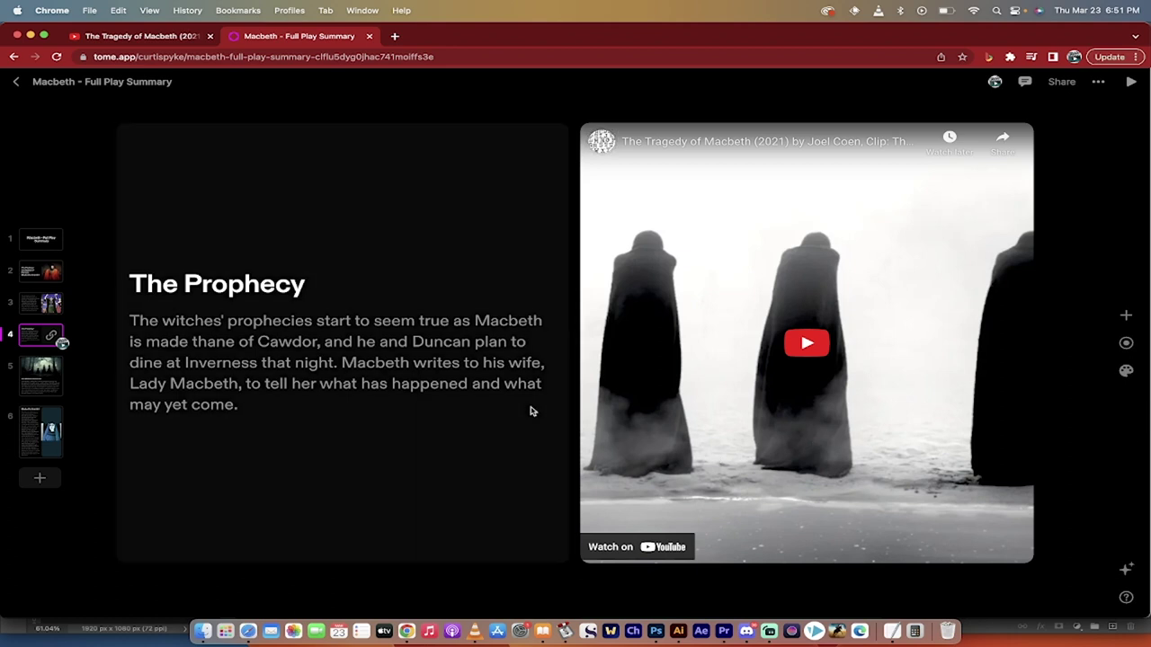
pyautogui.click(40, 372)
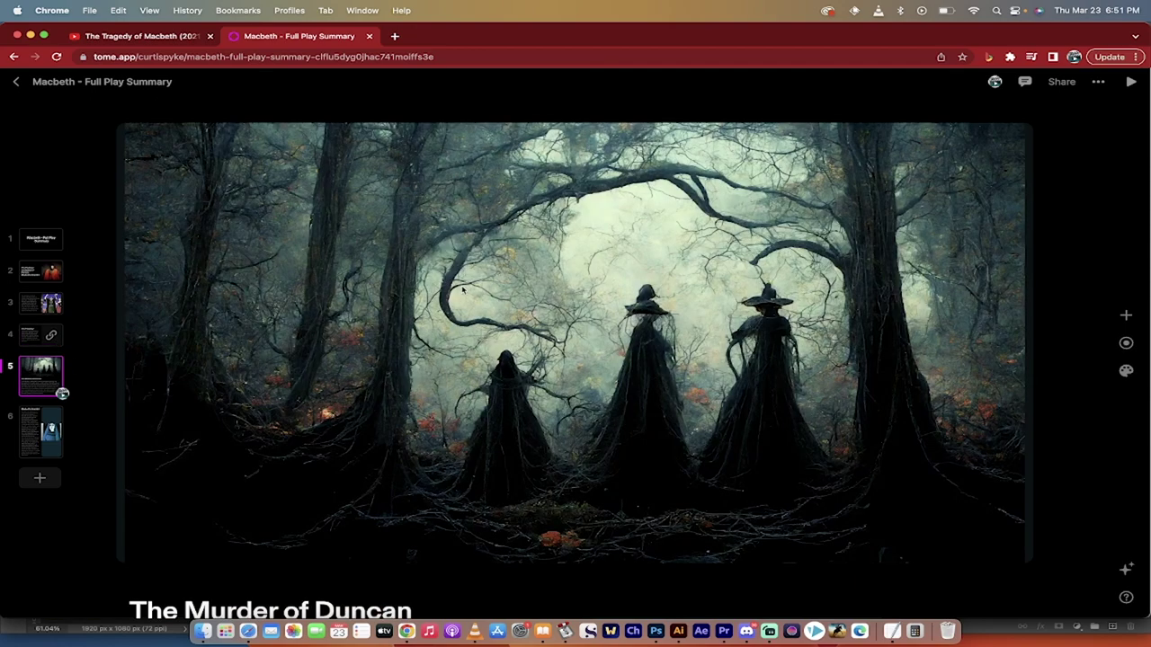
pyautogui.scroll(1, 463, 288)
pyautogui.scroll(-3, 466, 314)
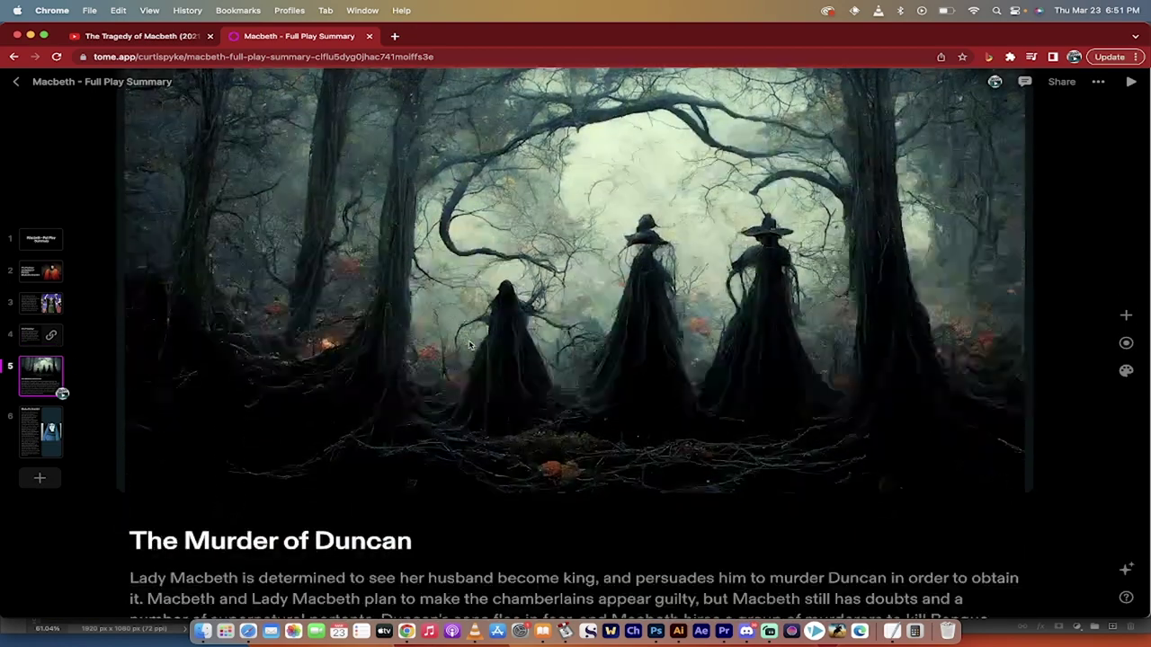
pyautogui.scroll(-2, 468, 344)
pyautogui.scroll(3, 467, 345)
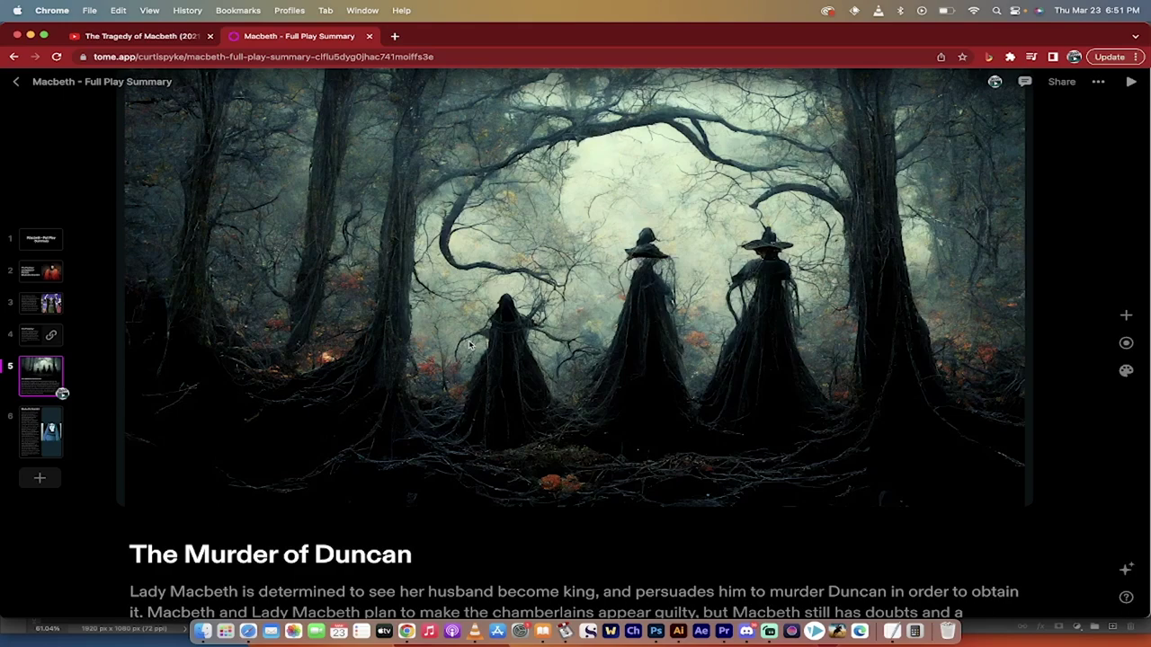
pyautogui.click(54, 432)
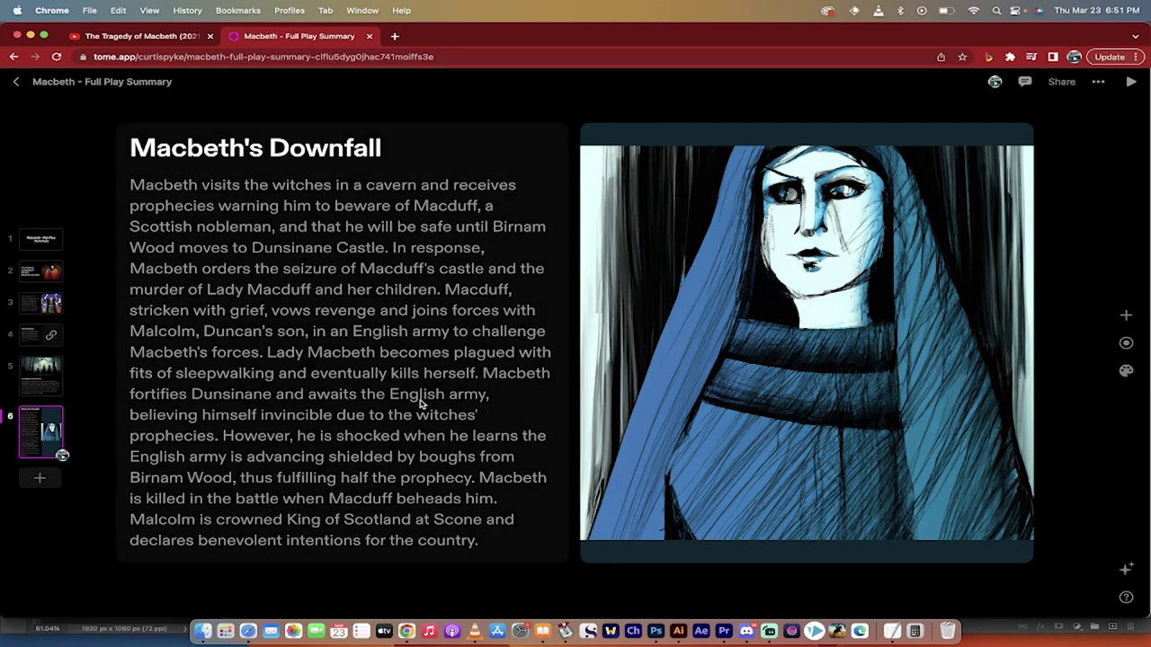
# Open tome.app in a new browser tab and look over the recently edited tomes and templates
pyautogui.click(397, 39)
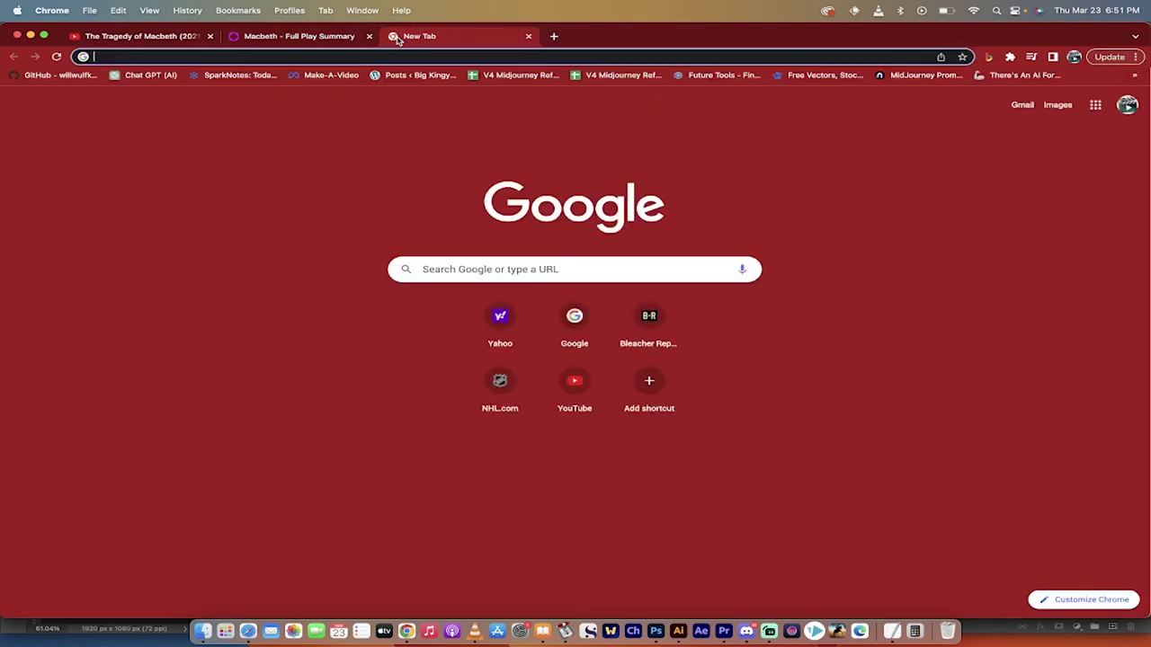
pyautogui.write('tome.app')
pyautogui.press('Return')
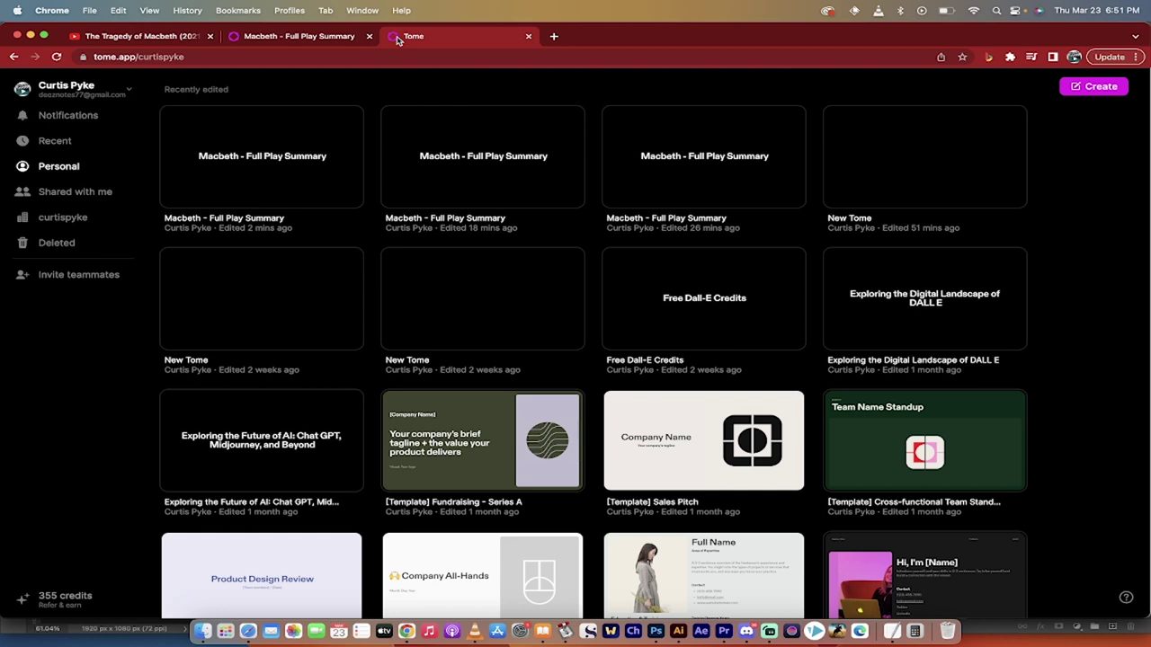
pyautogui.scroll(-2, 458, 333)
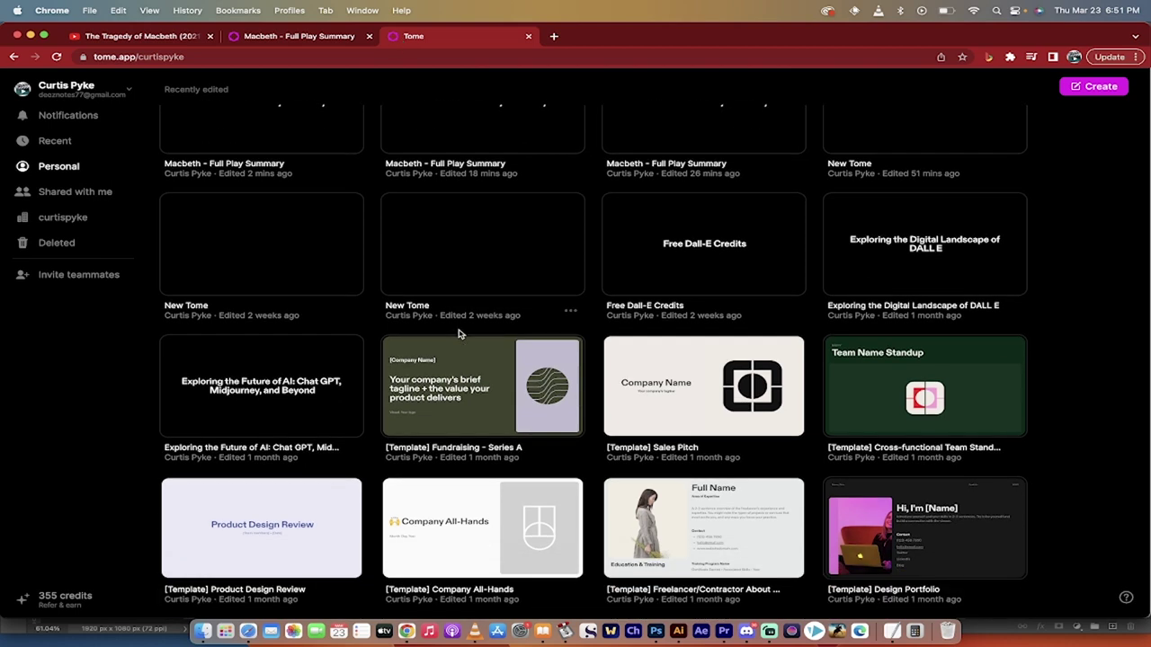
pyautogui.scroll(2, 594, 384)
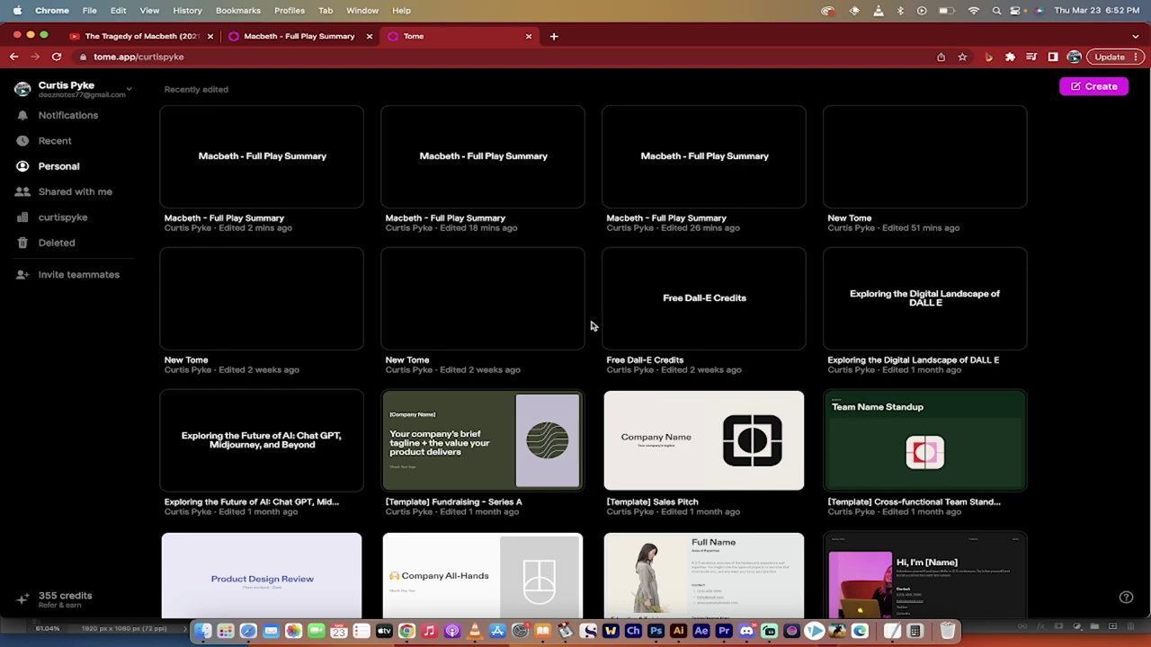
# View the Macbeth summary in TextEdit, and return to the browser to start a new tome with the Document to presentation option
pyautogui.click(893, 637)
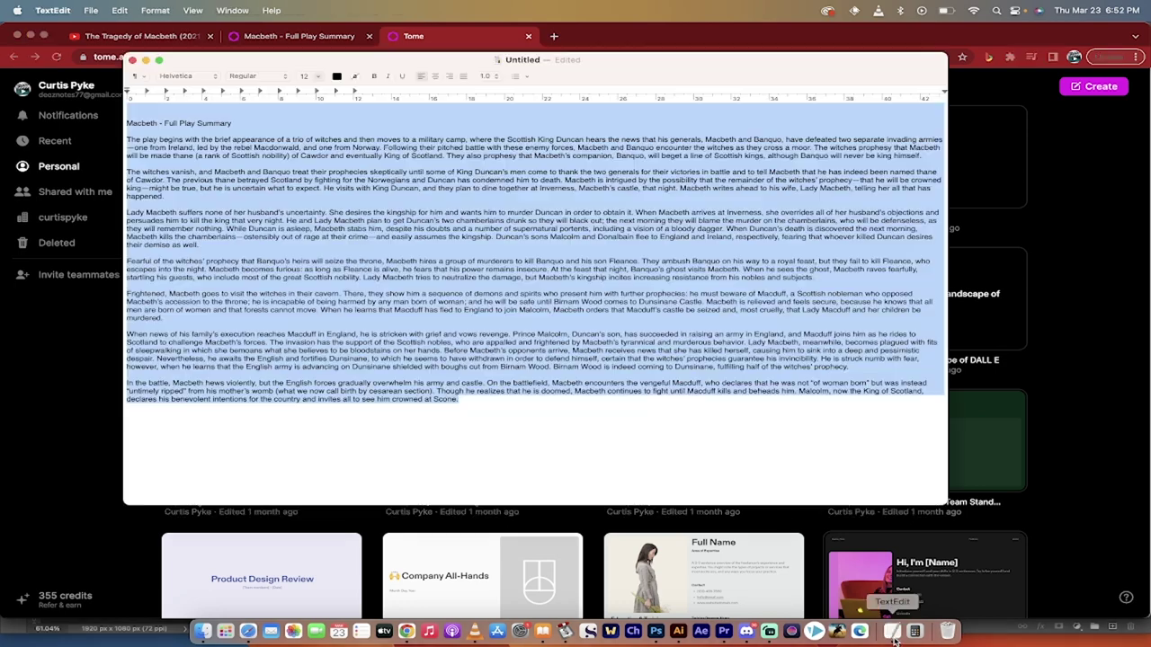
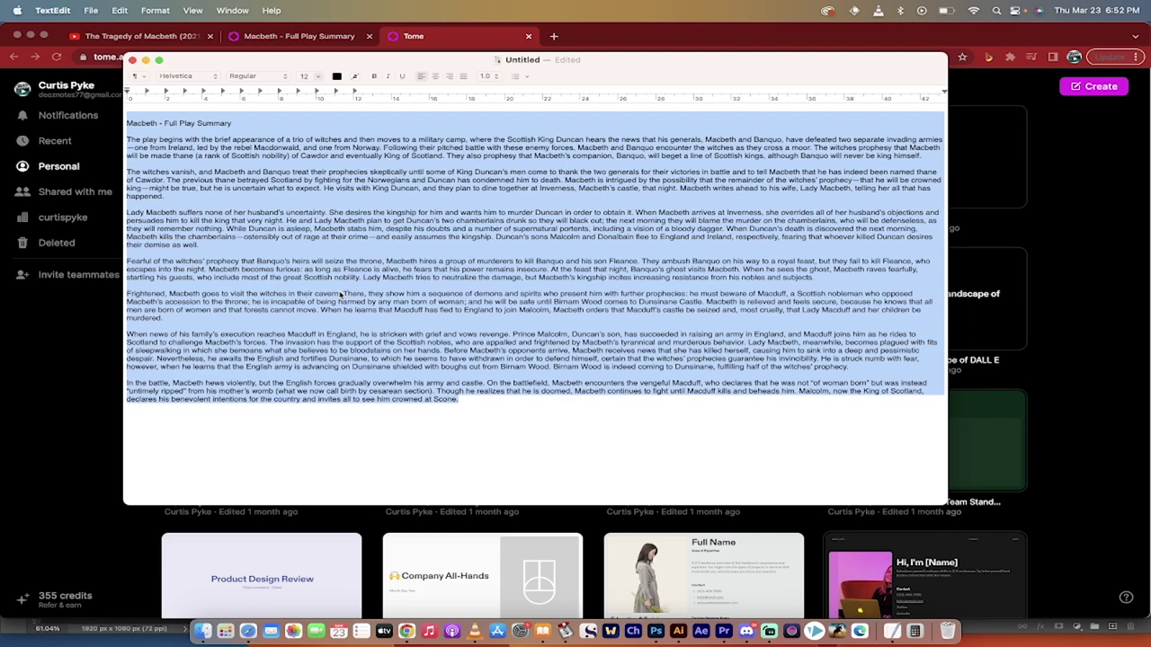
pyautogui.press('super+Tab')
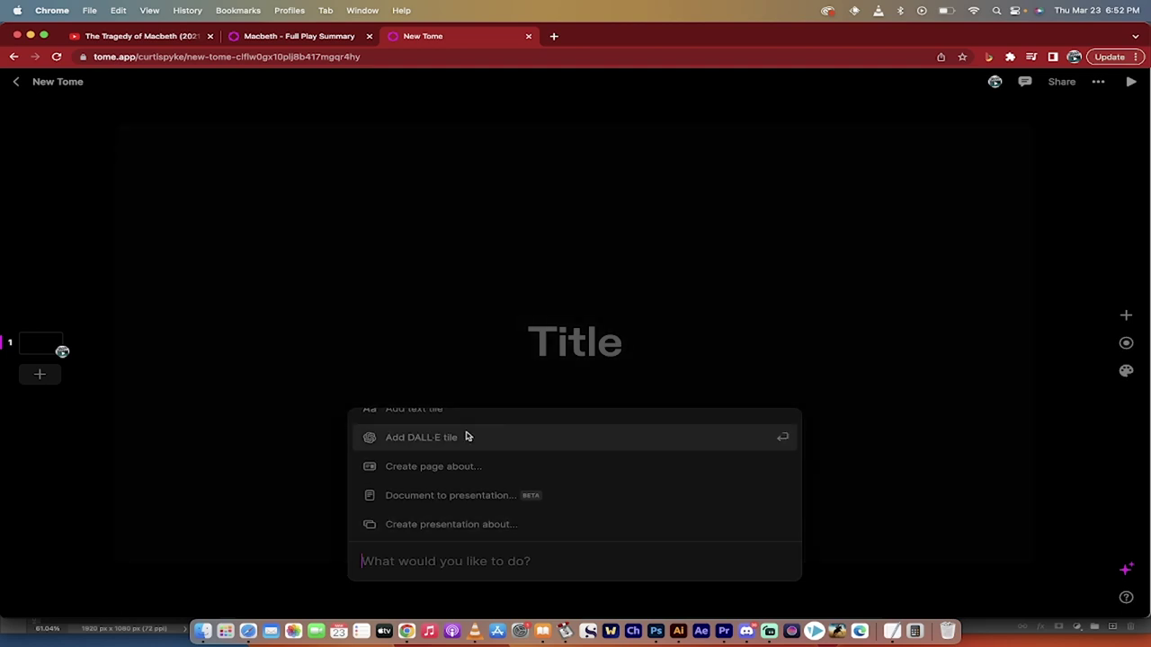
pyautogui.scroll(3, 466, 437)
pyautogui.scroll(-3, 466, 437)
pyautogui.click(467, 497)
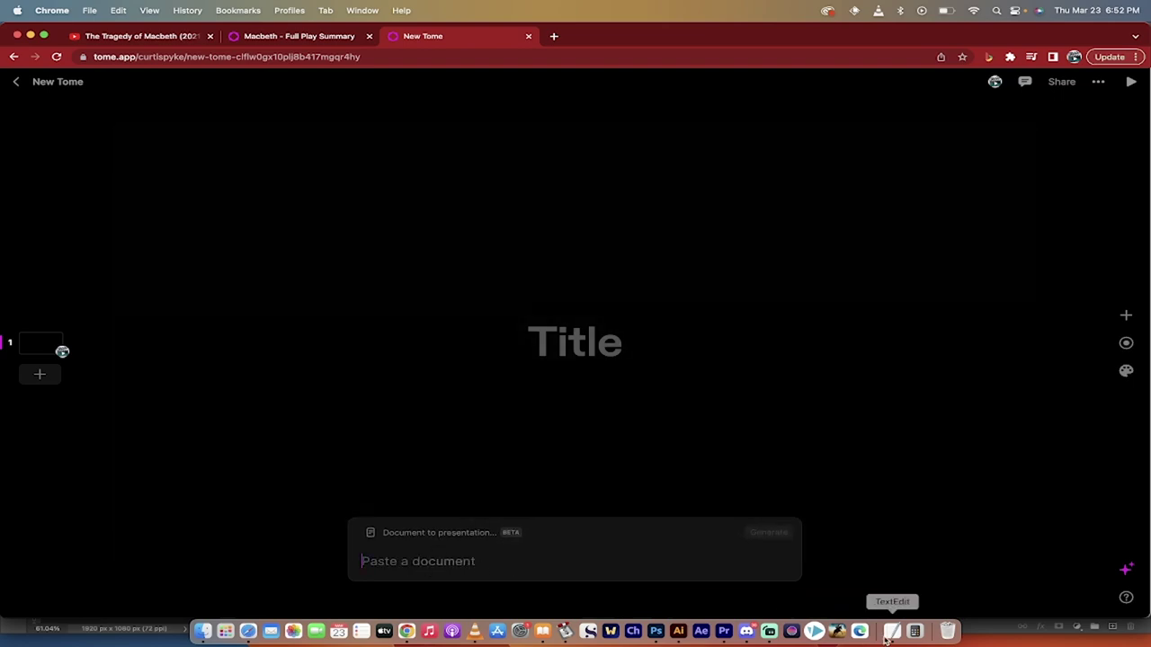
# Paste the full Macbeth play summary from TextEdit as the source document and generate the presentation
pyautogui.click(892, 631)
pyautogui.click(393, 563)
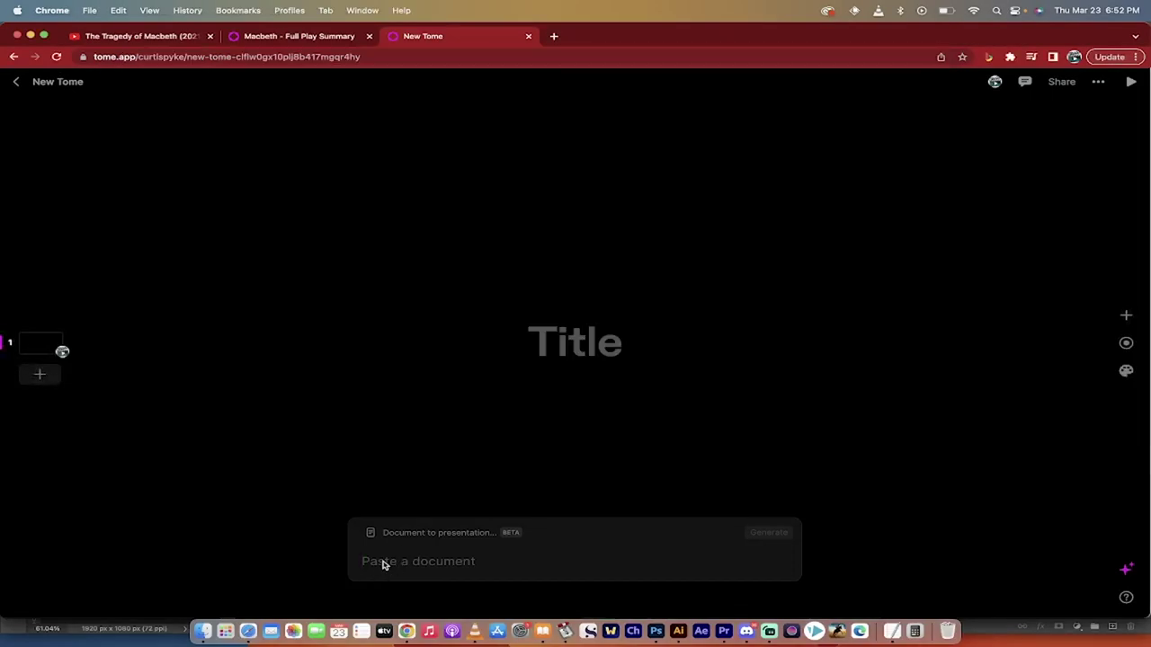
pyautogui.press('super+v')
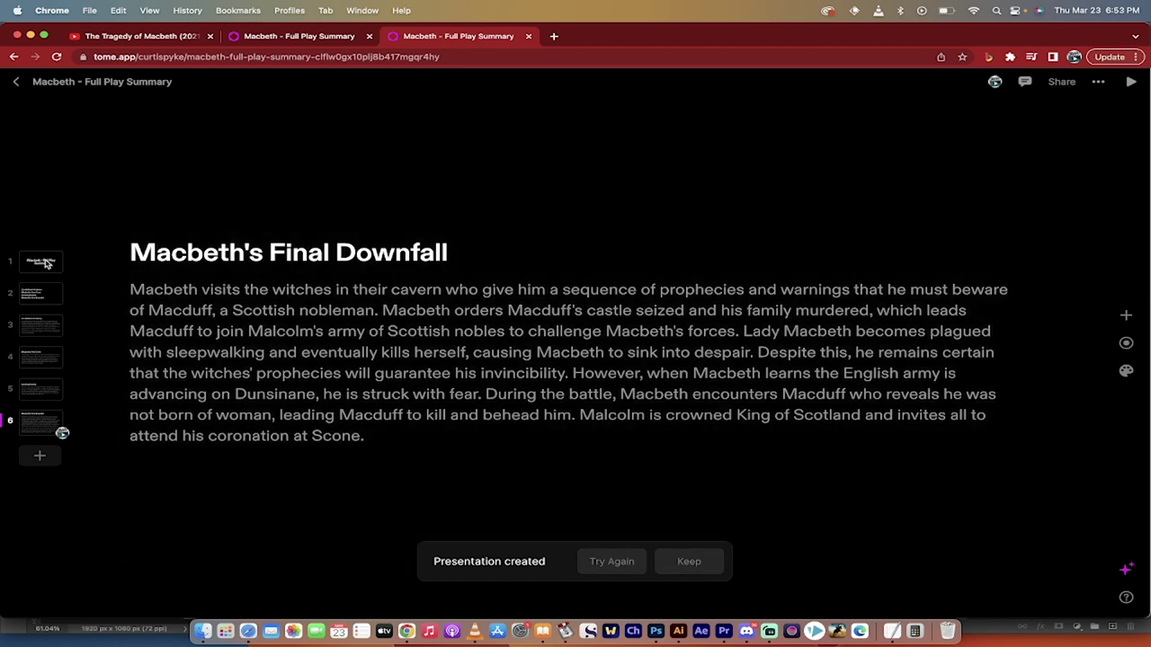
# Go to the title page of the generated presentation and examine the tome's theme settings
pyautogui.click(45, 262)
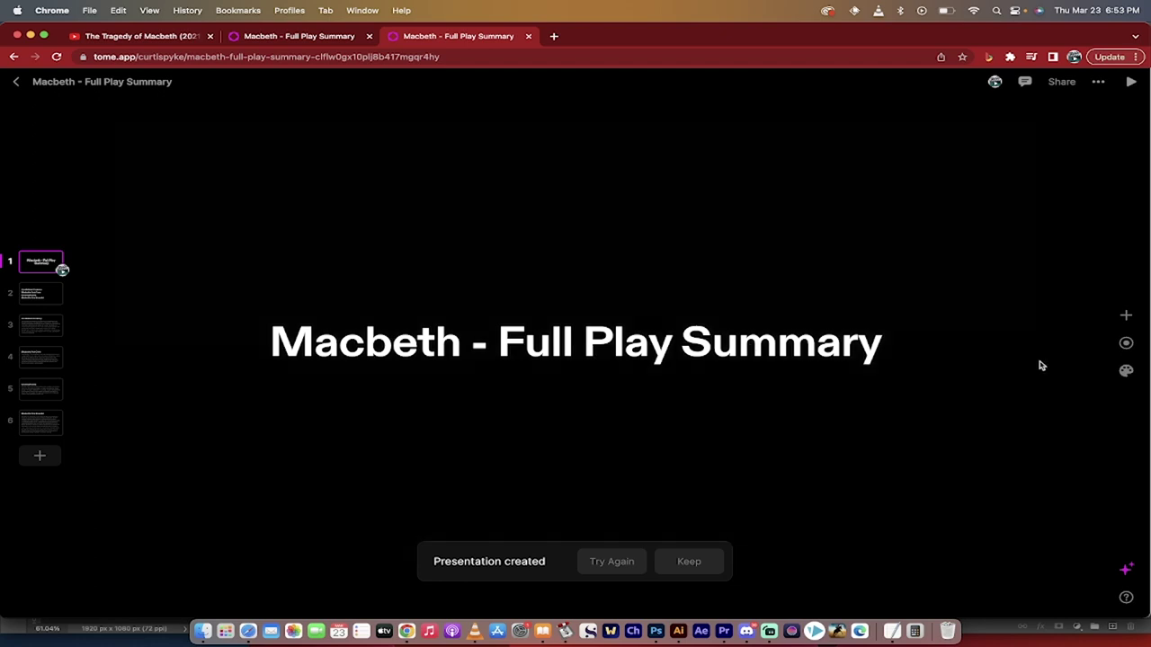
pyautogui.click(1126, 371)
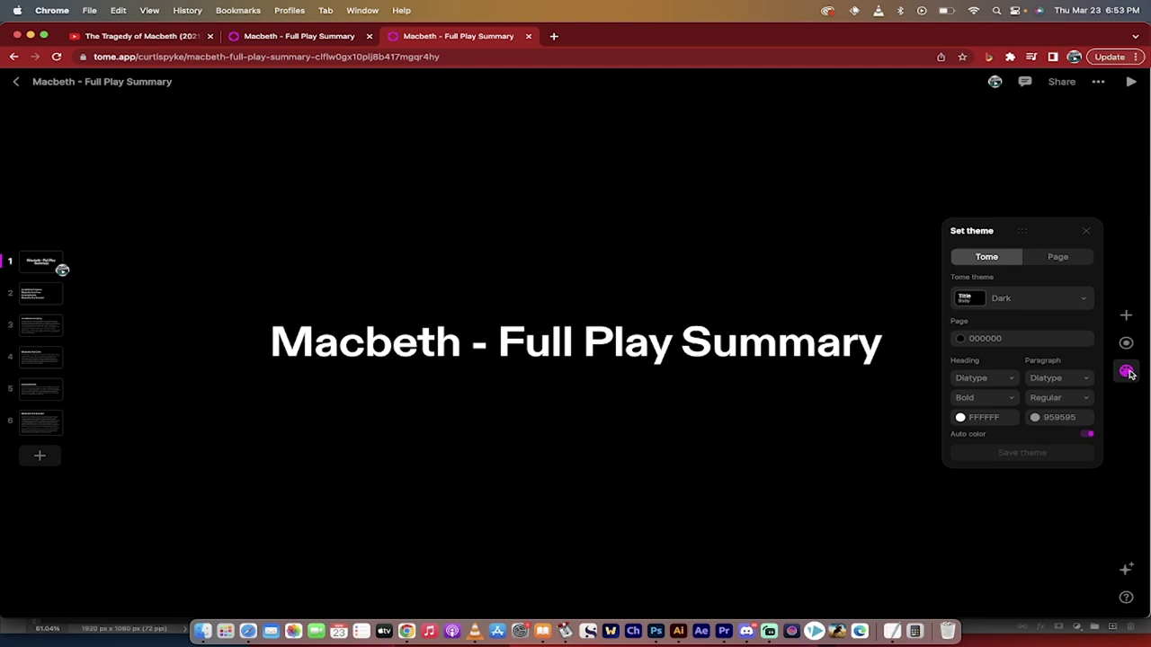
pyautogui.click(1078, 301)
pyautogui.click(1077, 300)
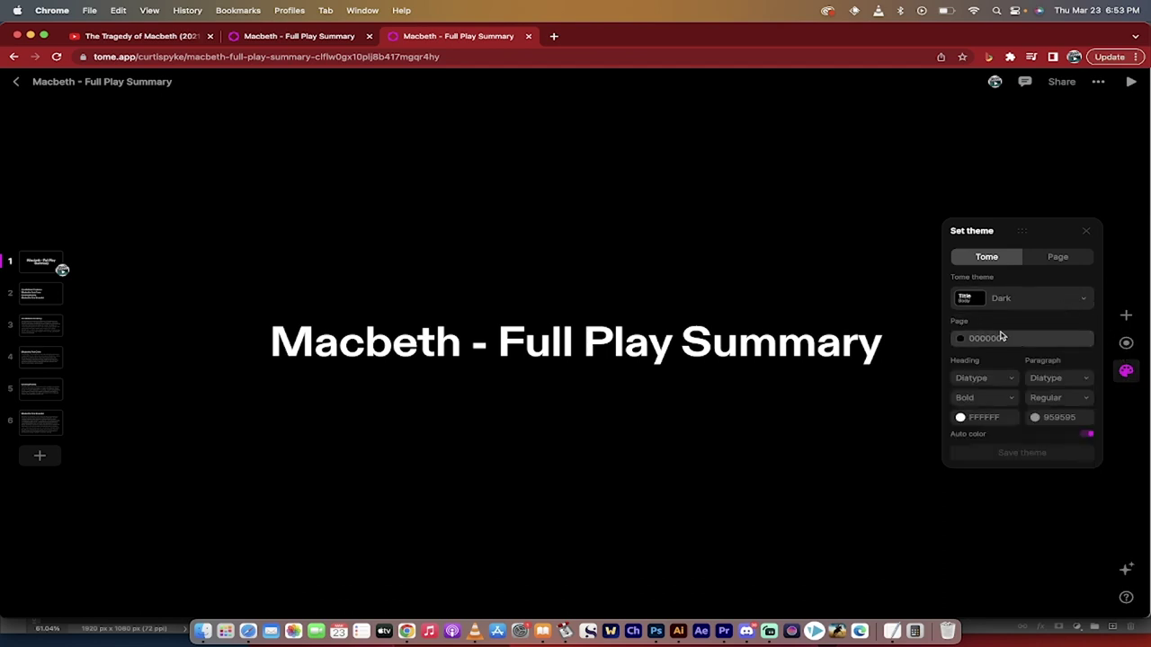
pyautogui.click(1126, 372)
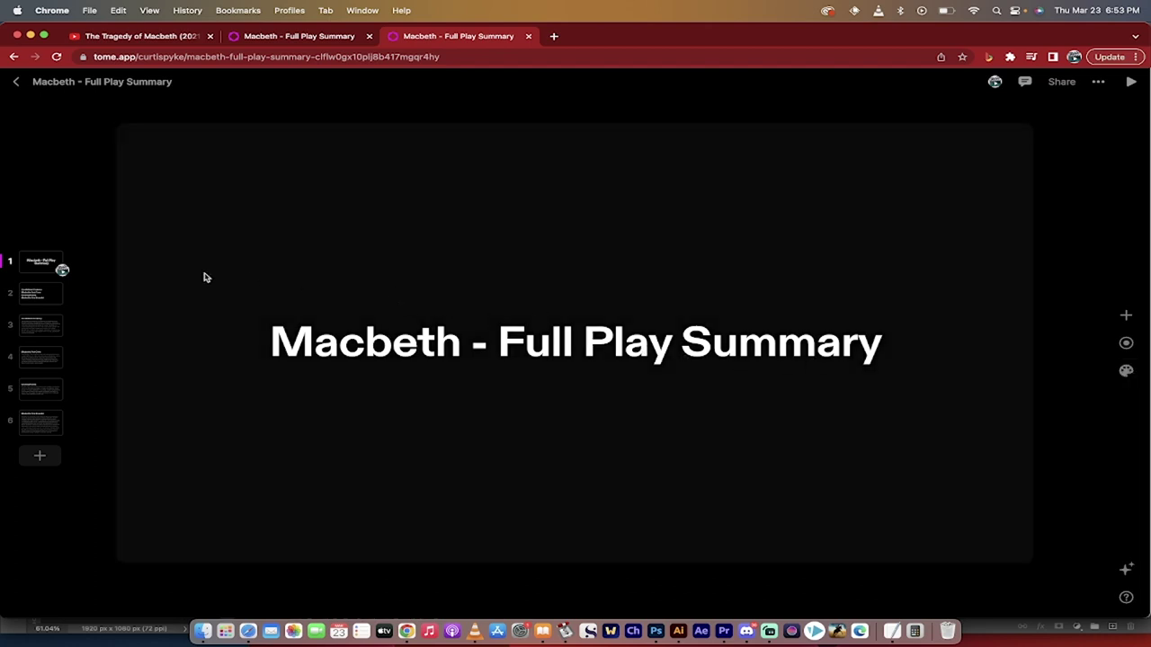
# Try adding a placeholder line of repeated "a" characters under "The Witches' Prophecy" on page 2, and delete it
pyautogui.click(37, 295)
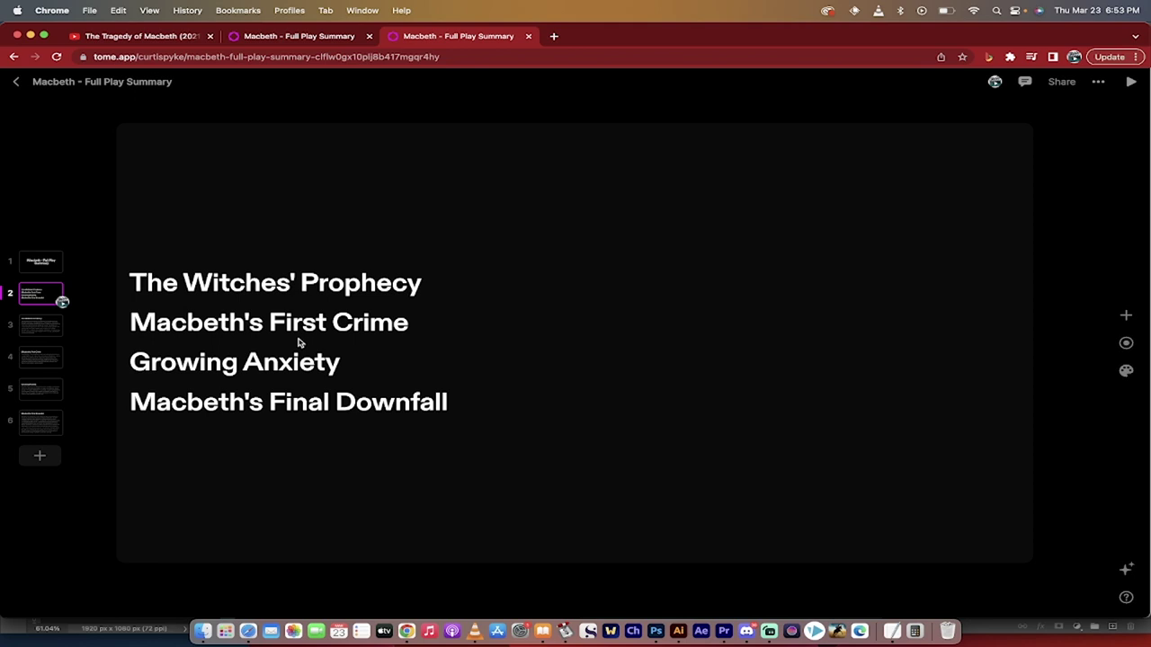
pyautogui.click(451, 409)
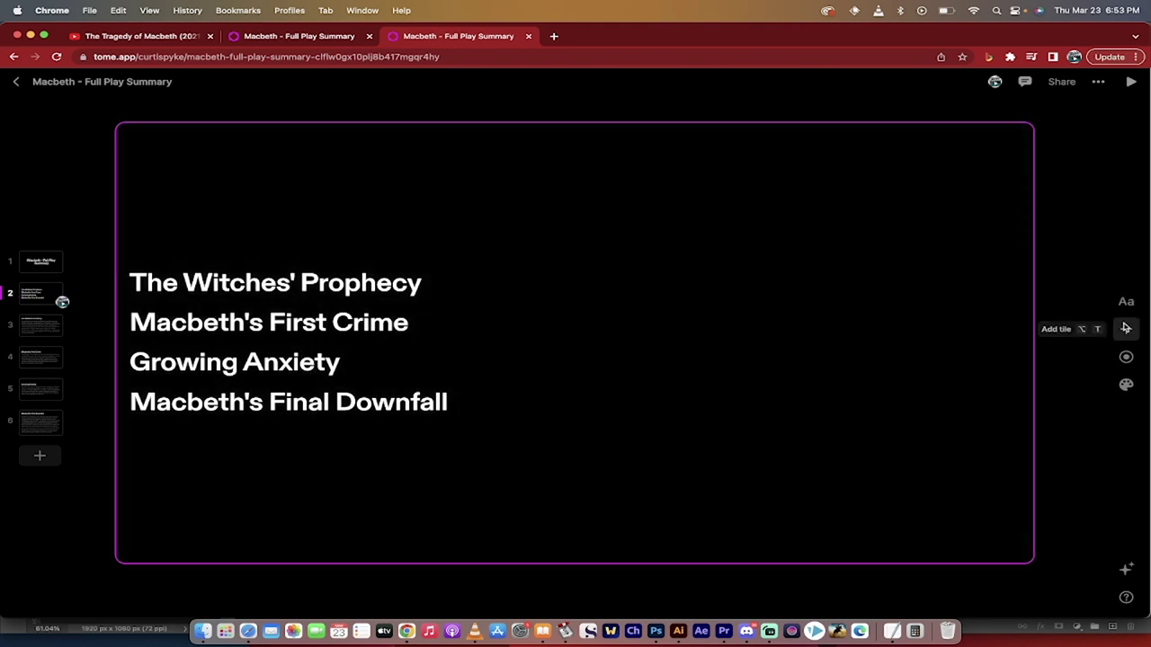
pyautogui.click(420, 284)
pyautogui.press('Return')
pyautogui.write('aaaaa')
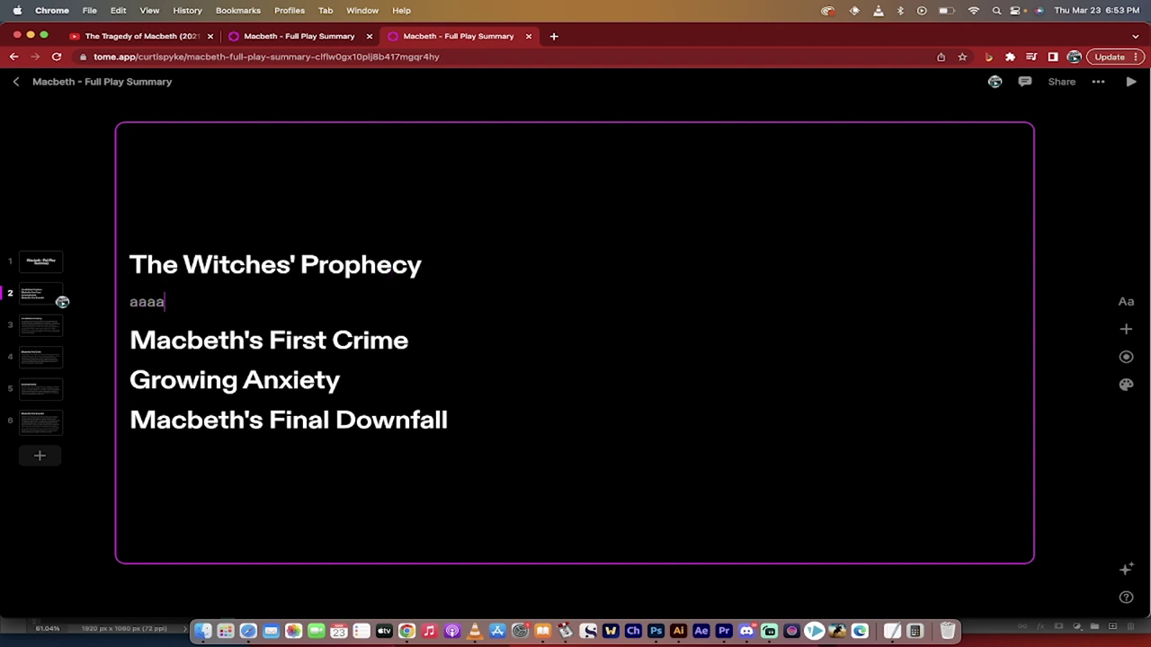
pyautogui.press('BackSpace')
pyautogui.press('BackSpace')
pyautogui.press('BackSpace')
pyautogui.press('BackSpace')
pyautogui.press('BackSpace')
pyautogui.press('BackSpace')
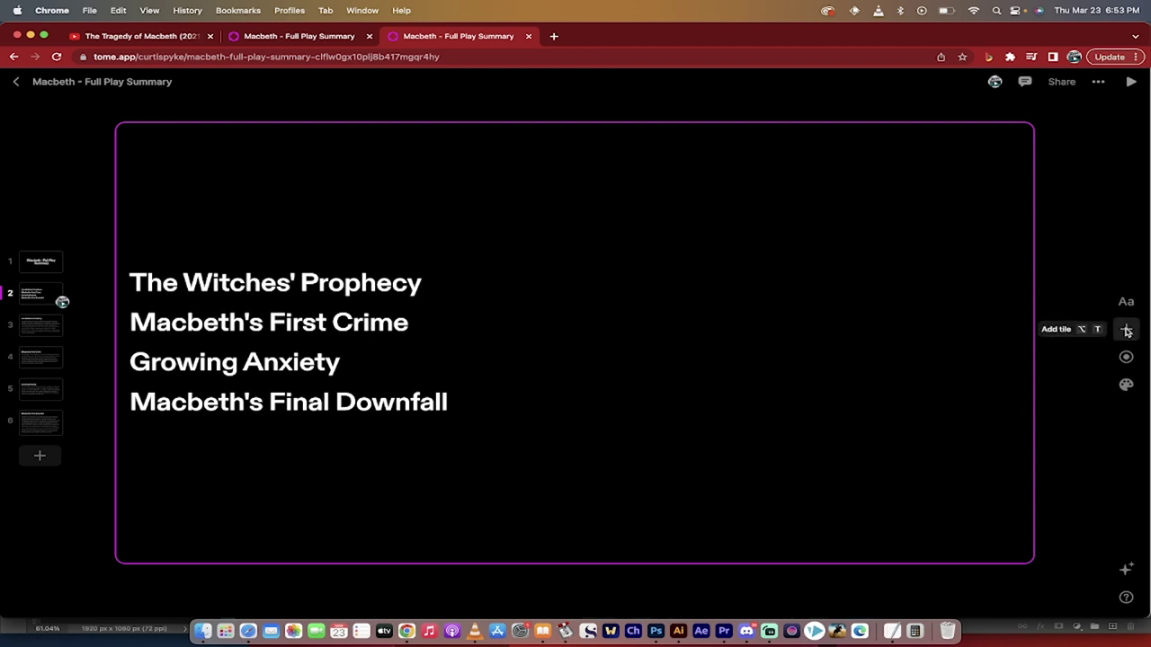
pyautogui.click(303, 106)
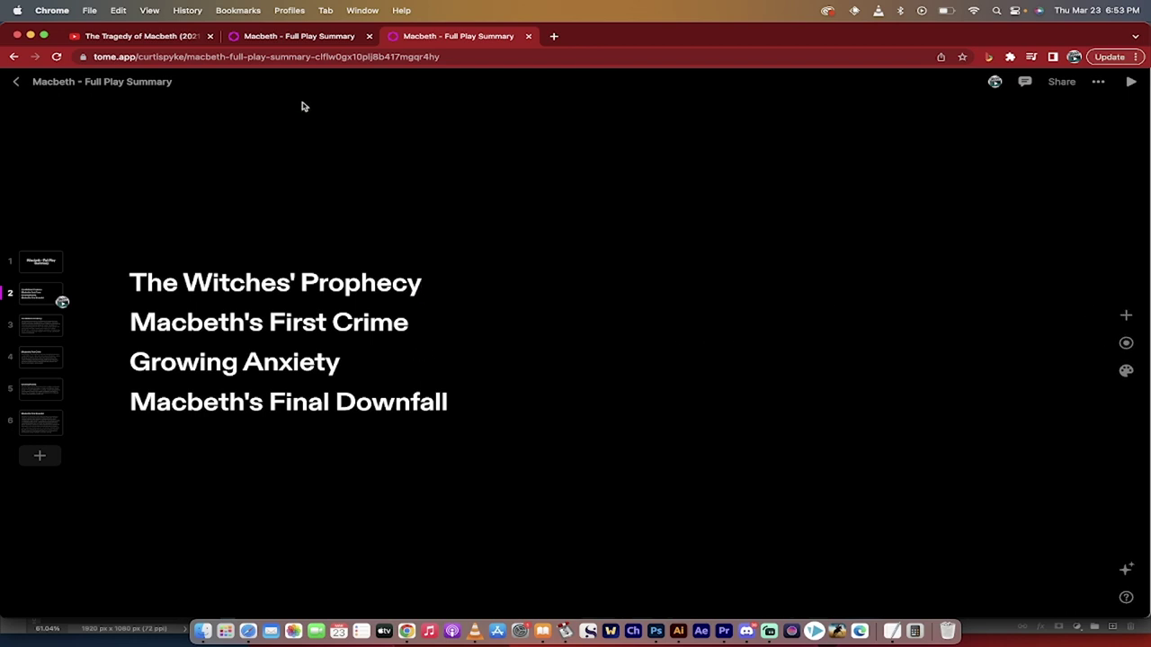
# Add an empty image tile beside the headings on page 2
pyautogui.click(27, 304)
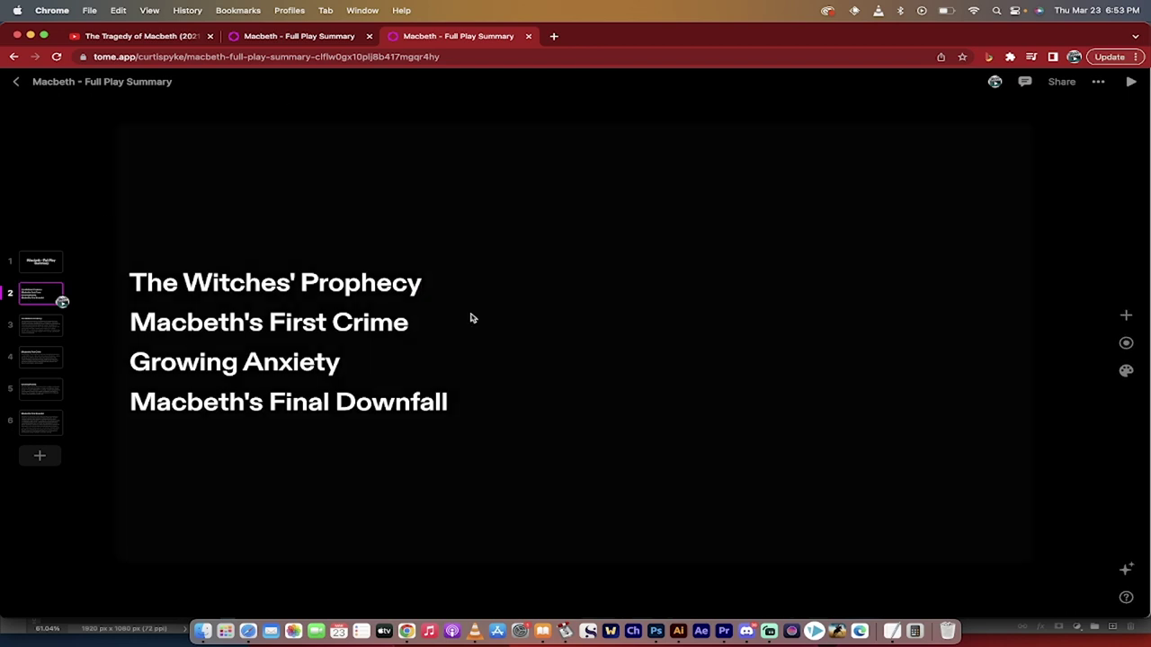
pyautogui.click(1127, 317)
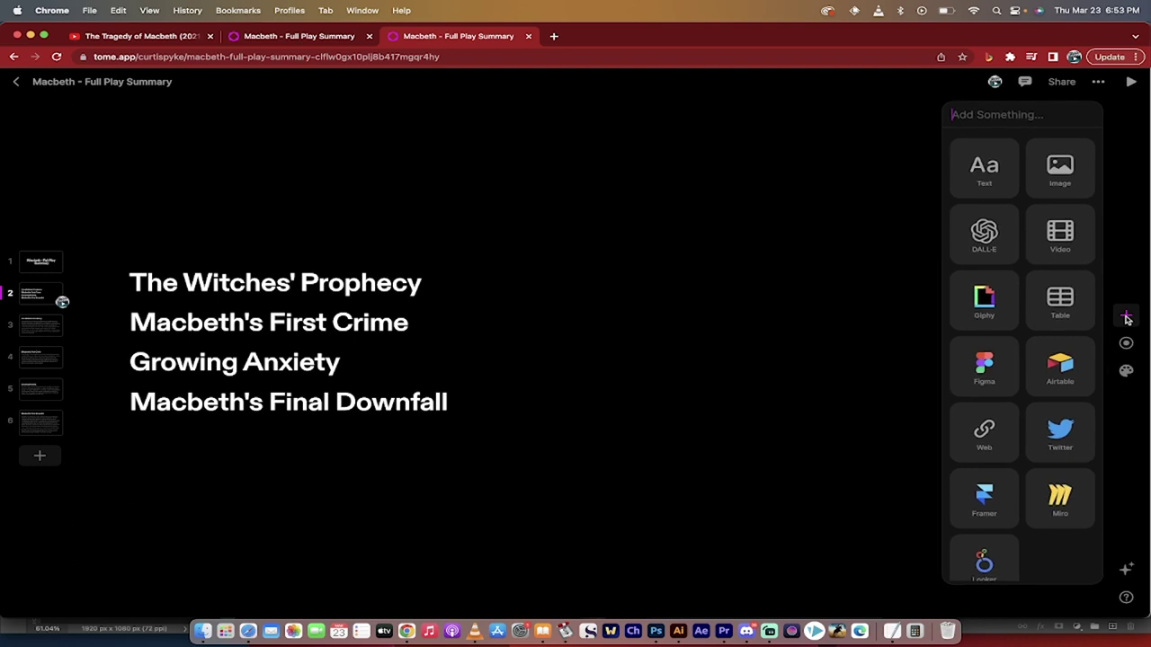
pyautogui.click(1058, 184)
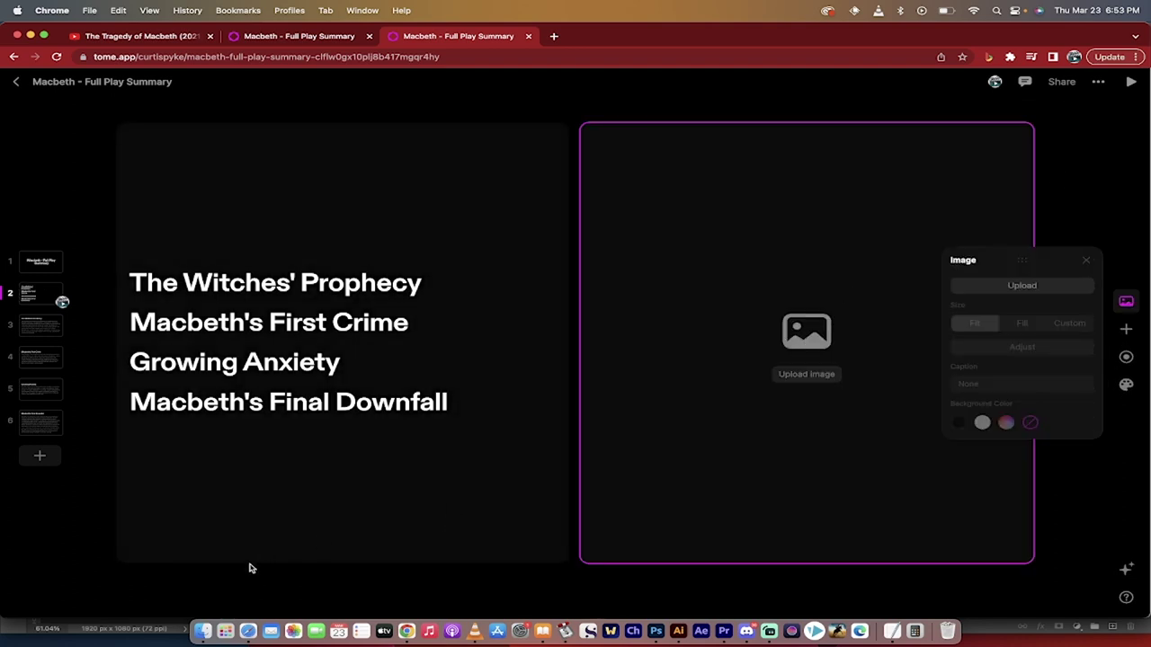
# Insert the red-robed Macbeth portrait from the Desktop's Macbeth folder in Finder into page 2
pyautogui.click(203, 632)
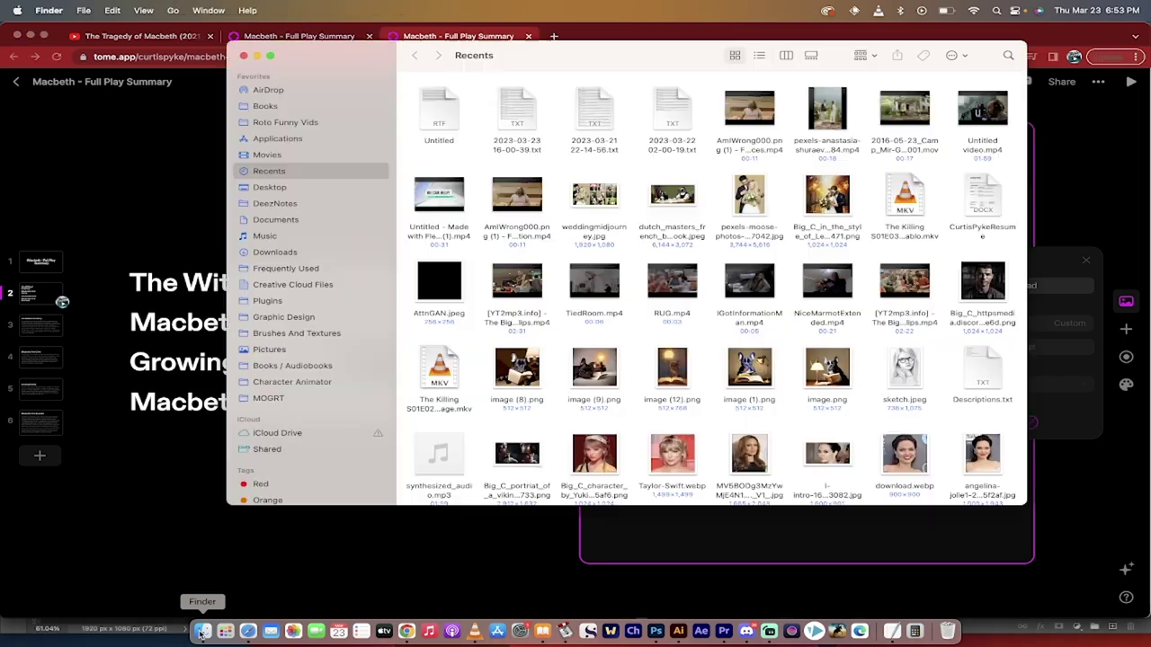
pyautogui.click(270, 186)
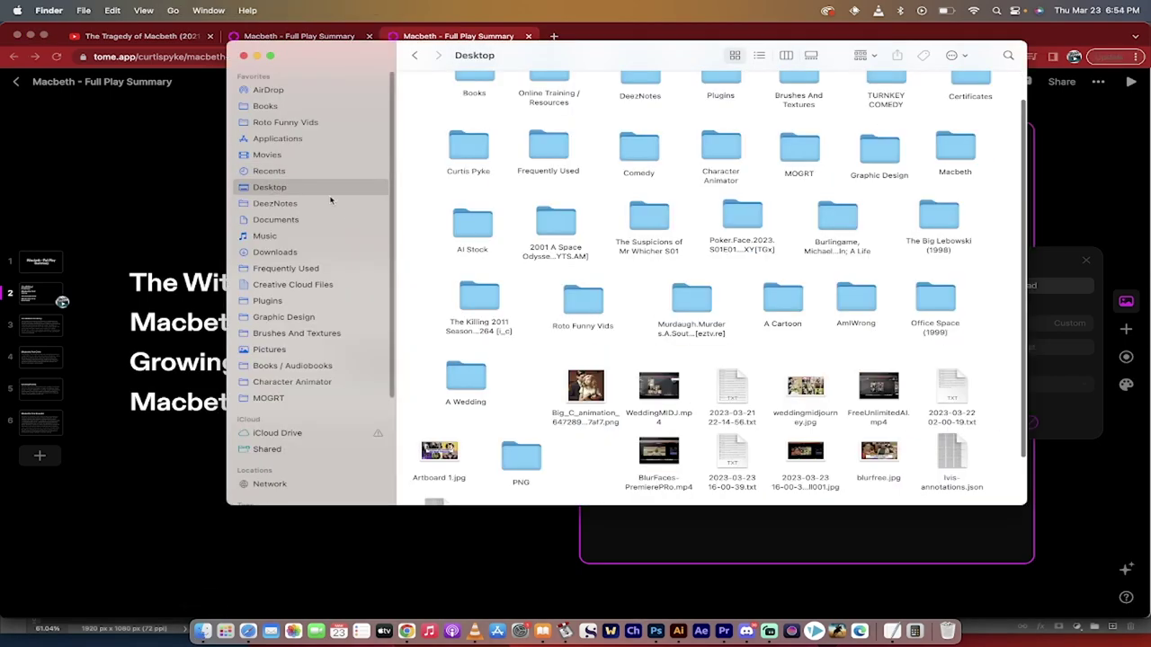
pyautogui.scroll(-1, 624, 294)
pyautogui.scroll(3, 625, 293)
pyautogui.doubleClick(955, 185)
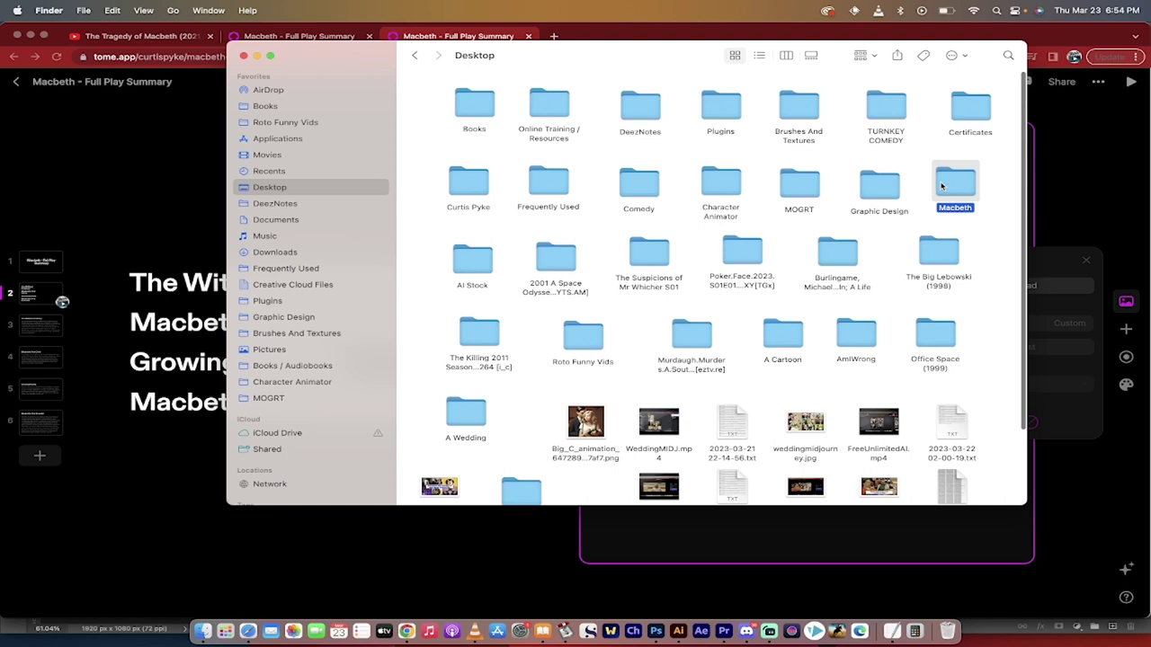
pyautogui.moveTo(659, 103); pyautogui.dragTo(769, 312)
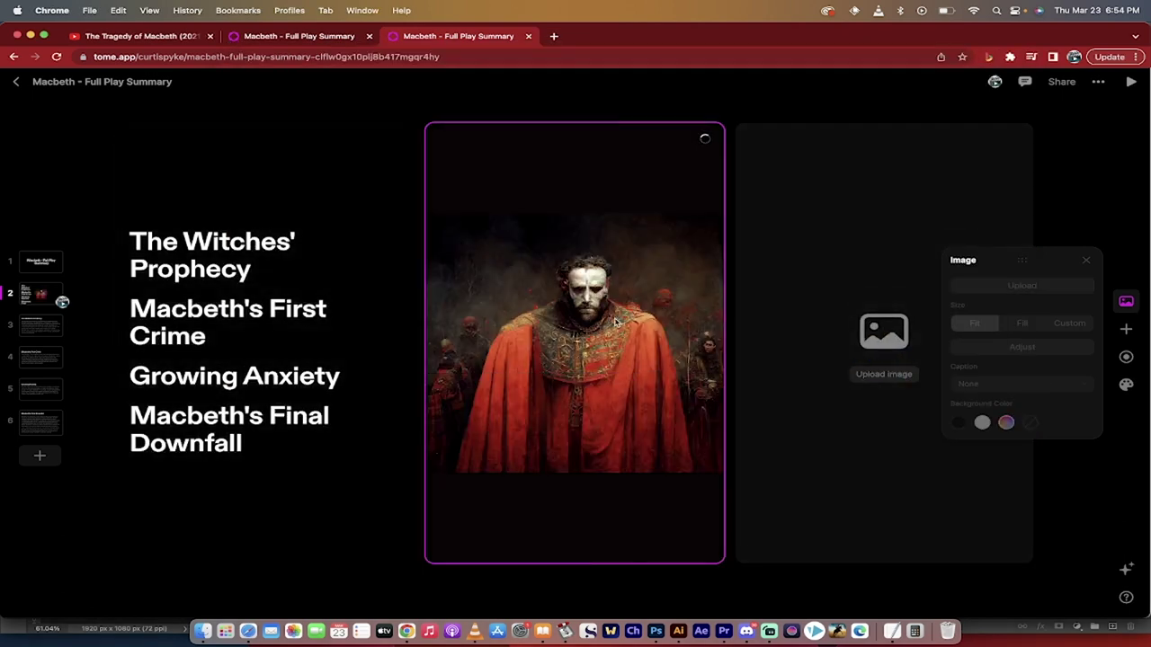
# Delete the leftover empty image tile on page 2, keeping the Macbeth portrait beside the headings
pyautogui.click(819, 279)
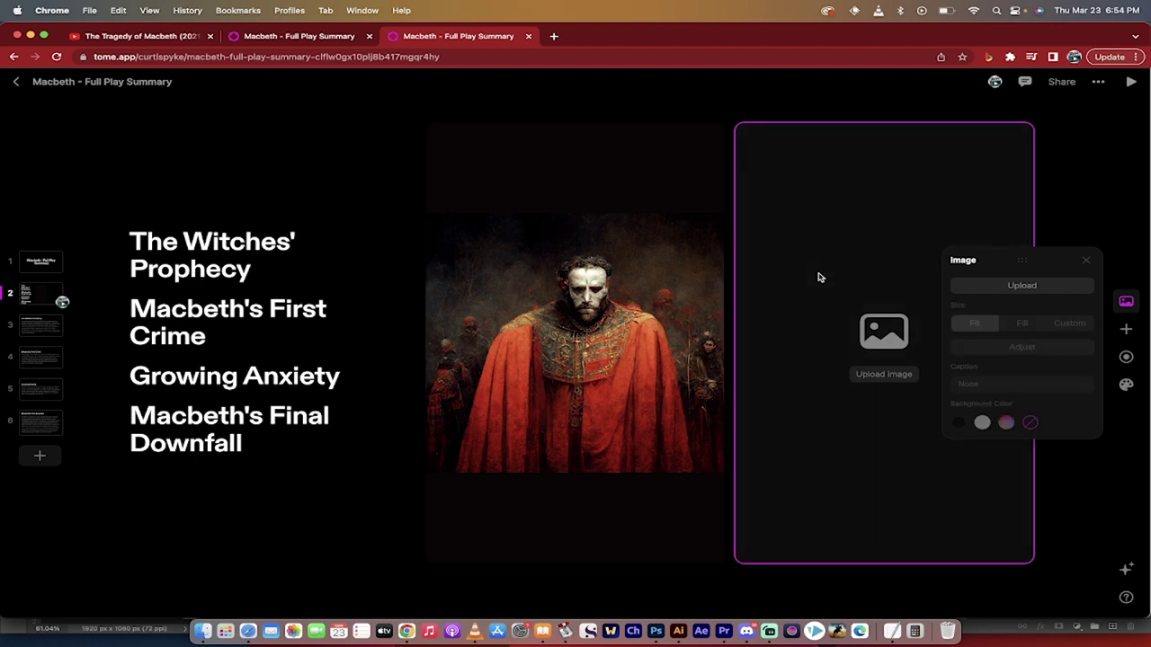
pyautogui.click(1085, 260)
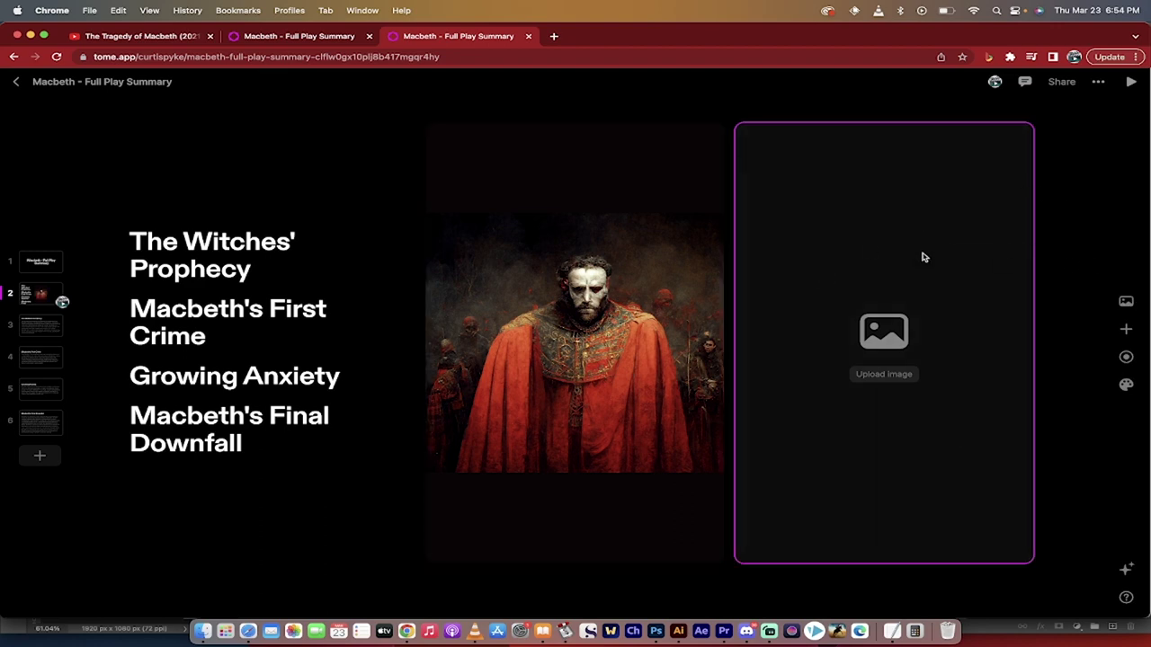
pyautogui.press('BackSpace')
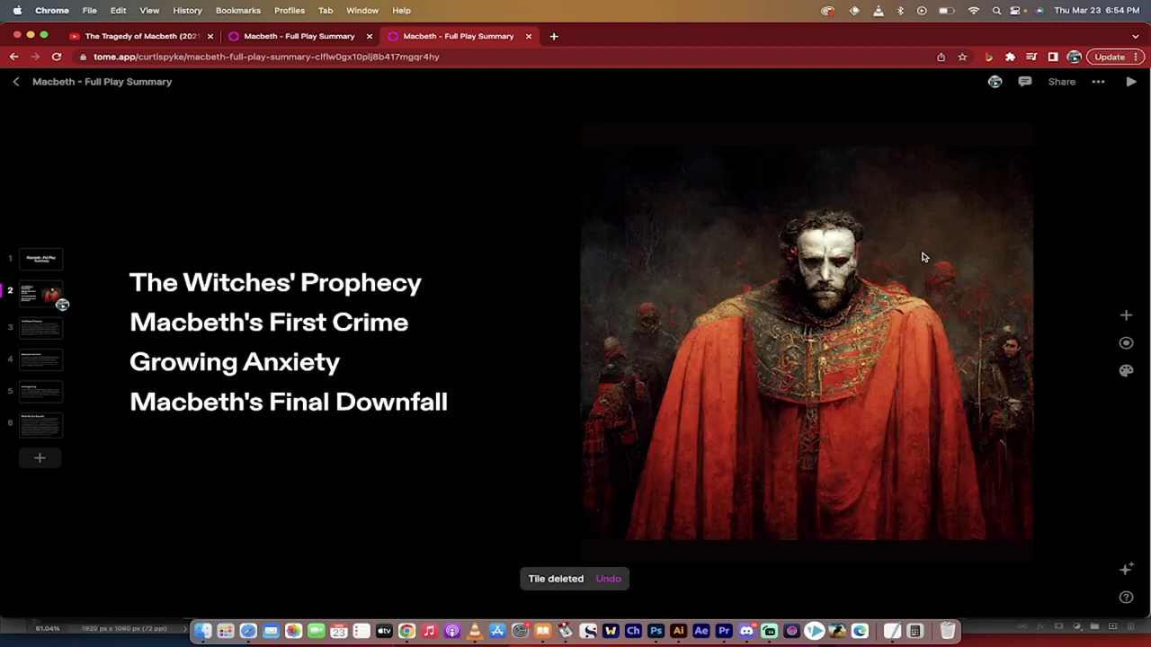
pyautogui.click(813, 303)
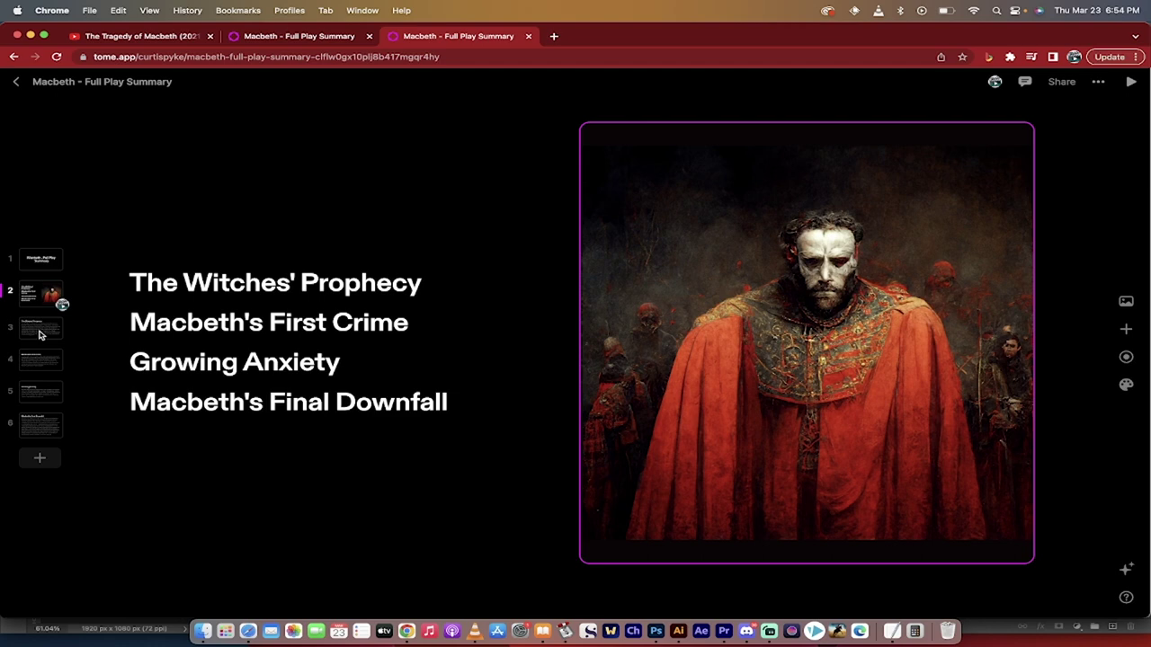
# Add a Web tile beside the text on page 3, "The Witches' Prophecy"
pyautogui.click(39, 333)
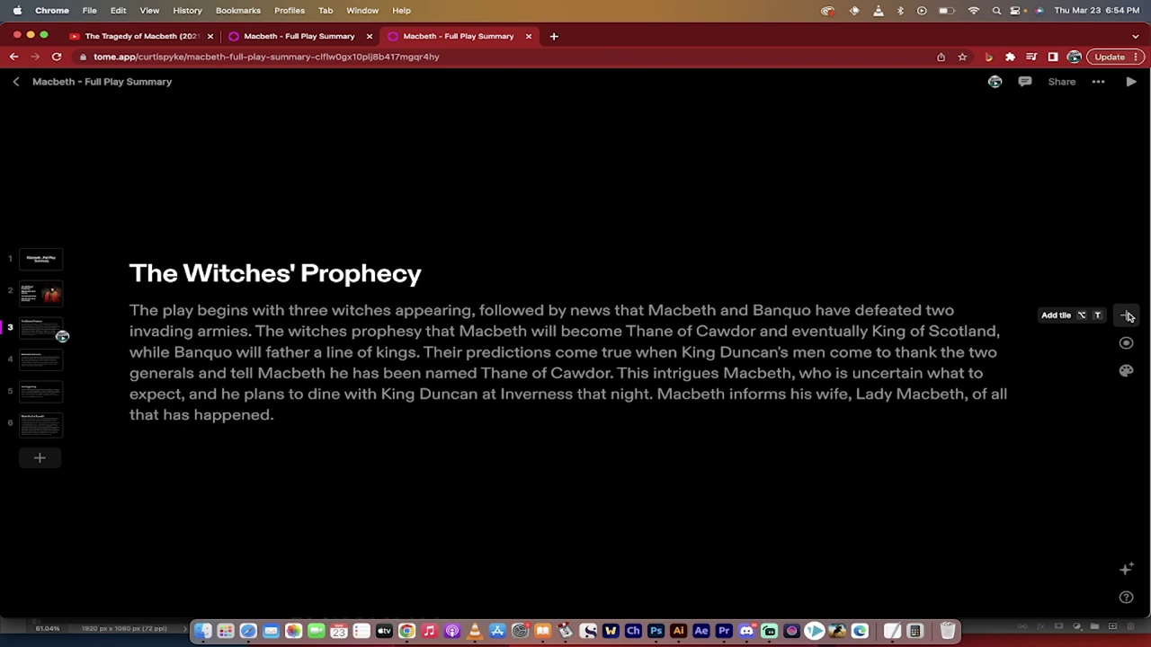
pyautogui.click(1127, 316)
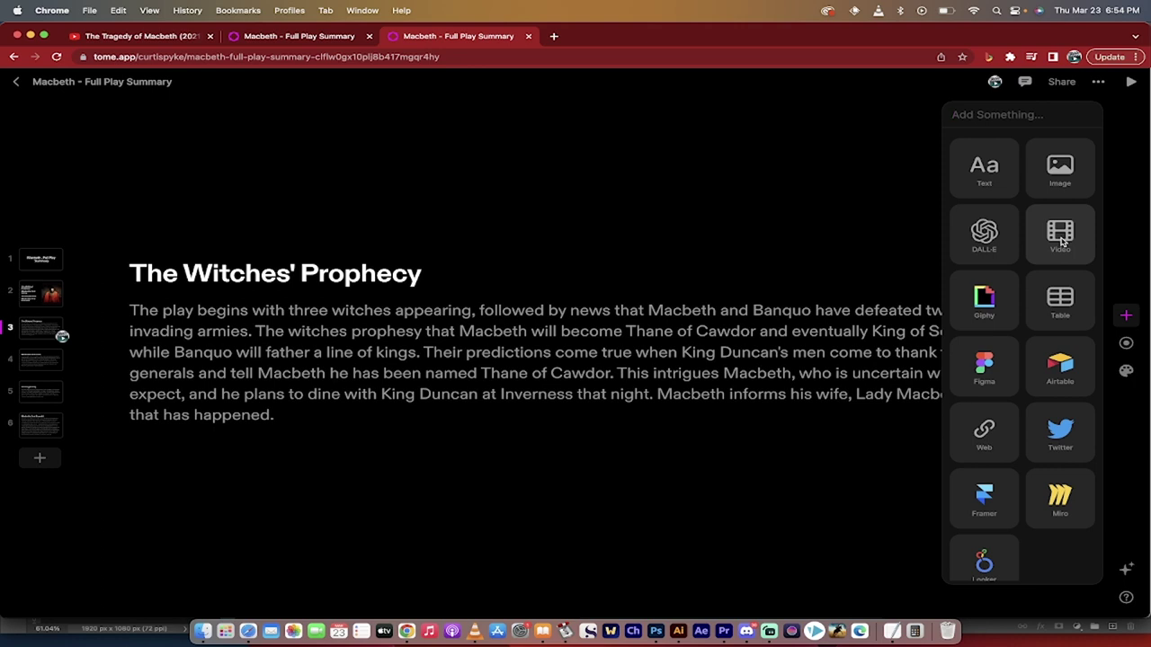
pyautogui.click(984, 434)
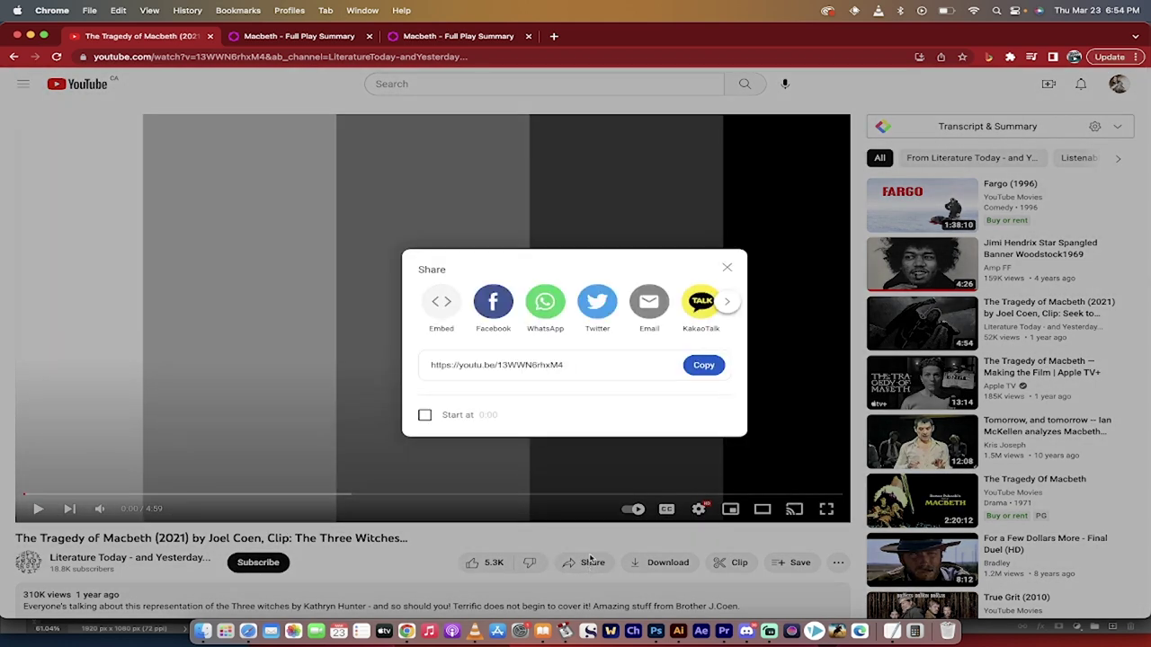
# Copy the share link of the YouTube clip "The Tragedy of Macbeth (2021)" and embed it in the Web tile on page 3
pyautogui.click(706, 366)
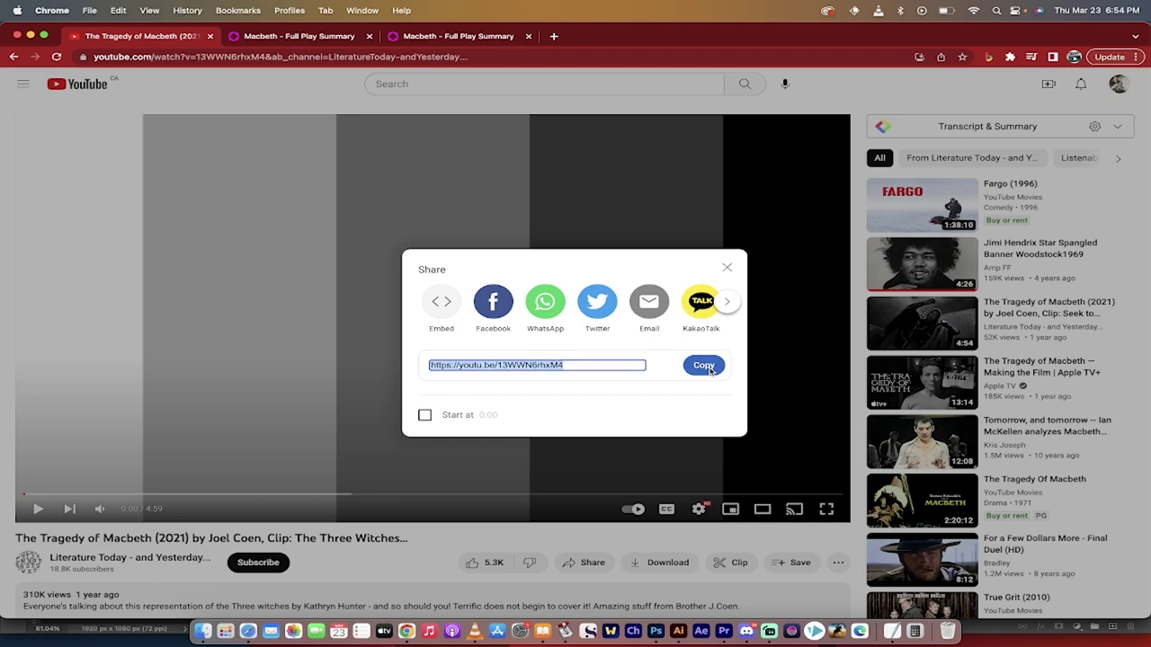
pyautogui.click(448, 38)
pyautogui.click(782, 376)
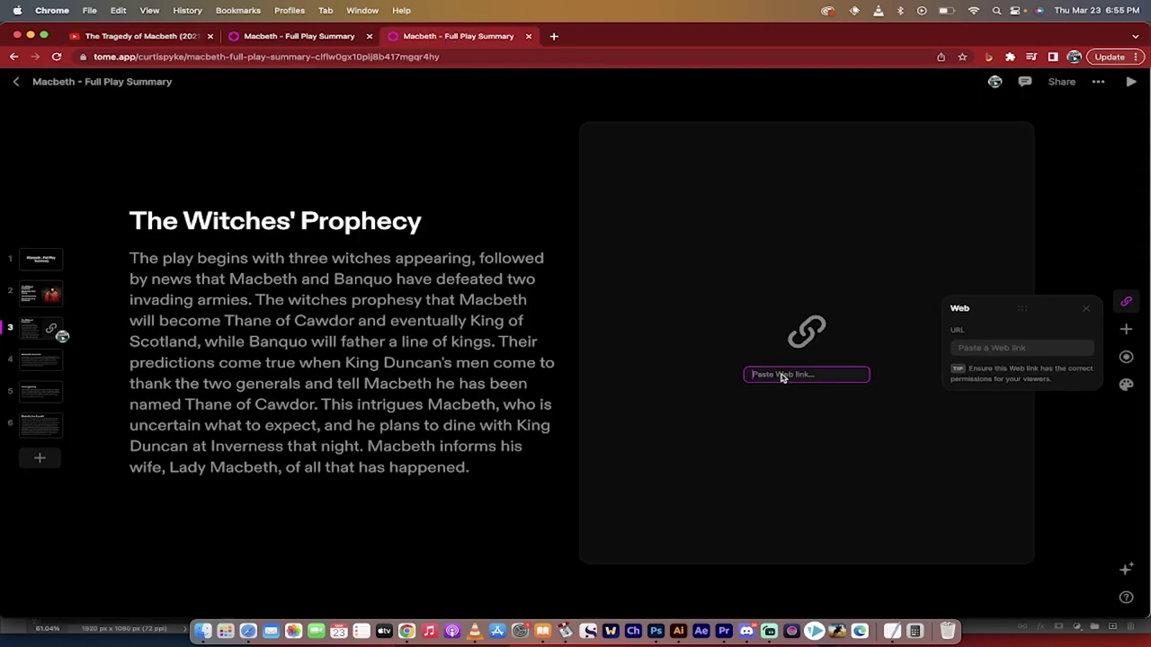
pyautogui.press('super+v')
pyautogui.press('Return')
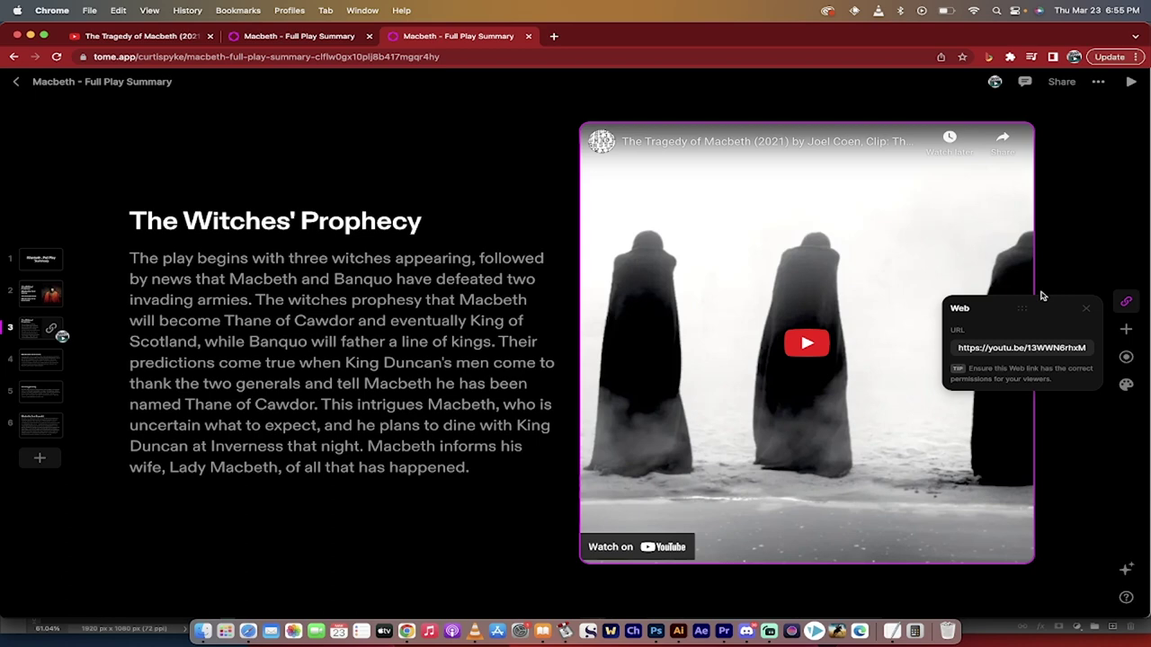
pyautogui.click(1085, 309)
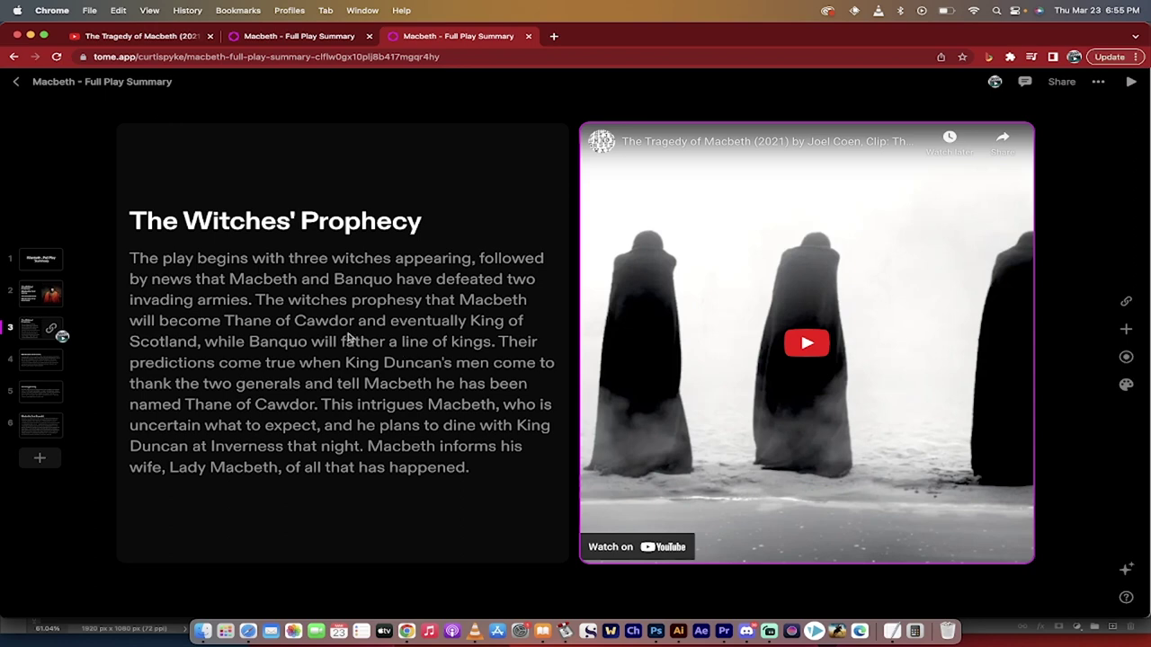
# Try adding "THIS WAS" at the end of the paragraph on page 4, and delete it
pyautogui.click(36, 364)
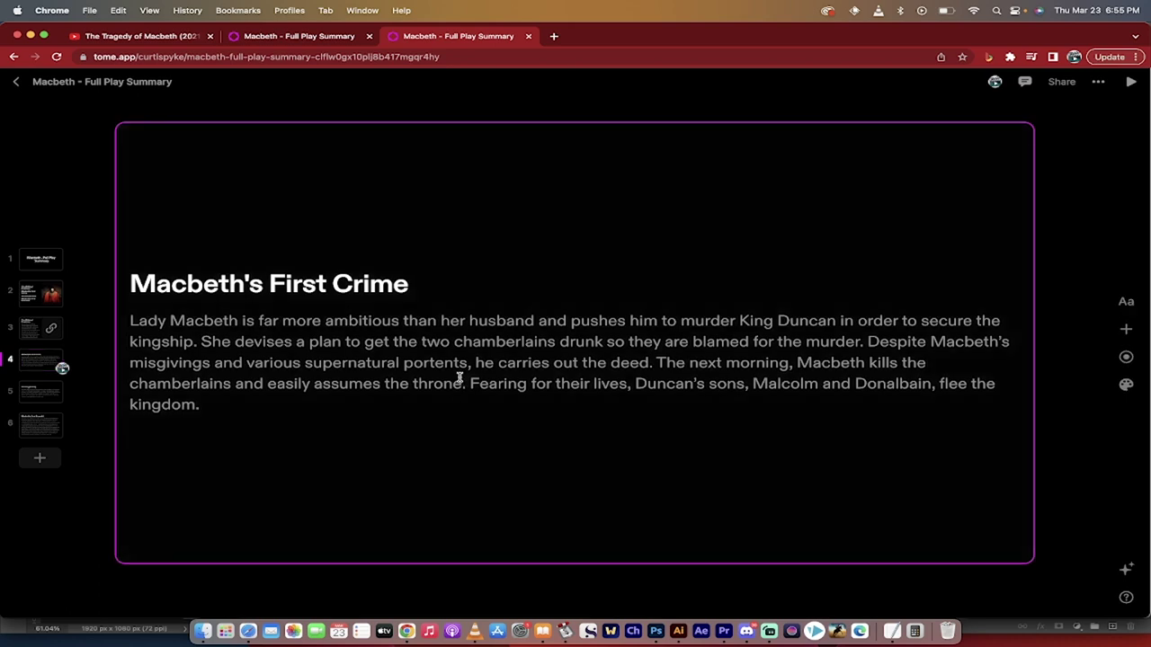
pyautogui.click(222, 411)
pyautogui.write('THIS WAS')
pyautogui.press('BackSpace')
pyautogui.press('BackSpace')
pyautogui.press('BackSpace')
pyautogui.press('BackSpace')
pyautogui.press('BackSpace')
pyautogui.press('BackSpace')
pyautogui.press('BackSpace')
pyautogui.press('BackSpace')
pyautogui.click(86, 531)
pyautogui.click(453, 301)
# Add a DALL·E tile beside the text on page 4, "Macbeth's First Crime"
pyautogui.click(1129, 331)
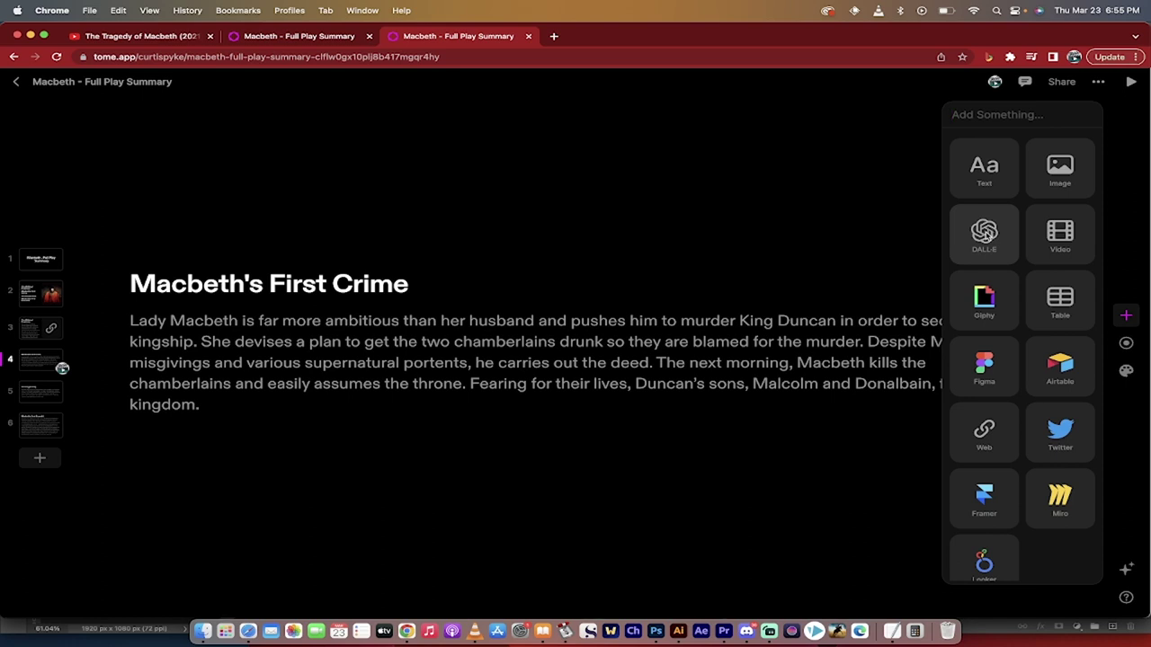
pyautogui.click(984, 232)
pyautogui.click(791, 374)
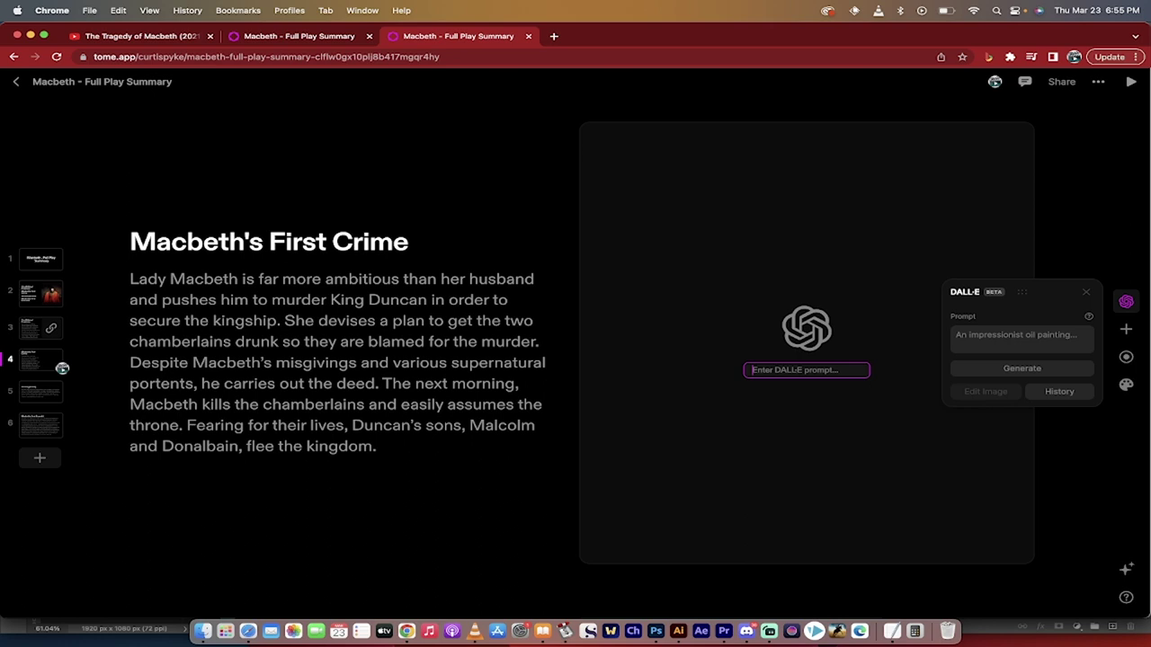
# Generate images for "Lady Macbeth And King Duncan sitting at a table" and place the one with the woman in red on page 4
pyautogui.write('Lad')
pyautogui.write('ncan sittting at a')
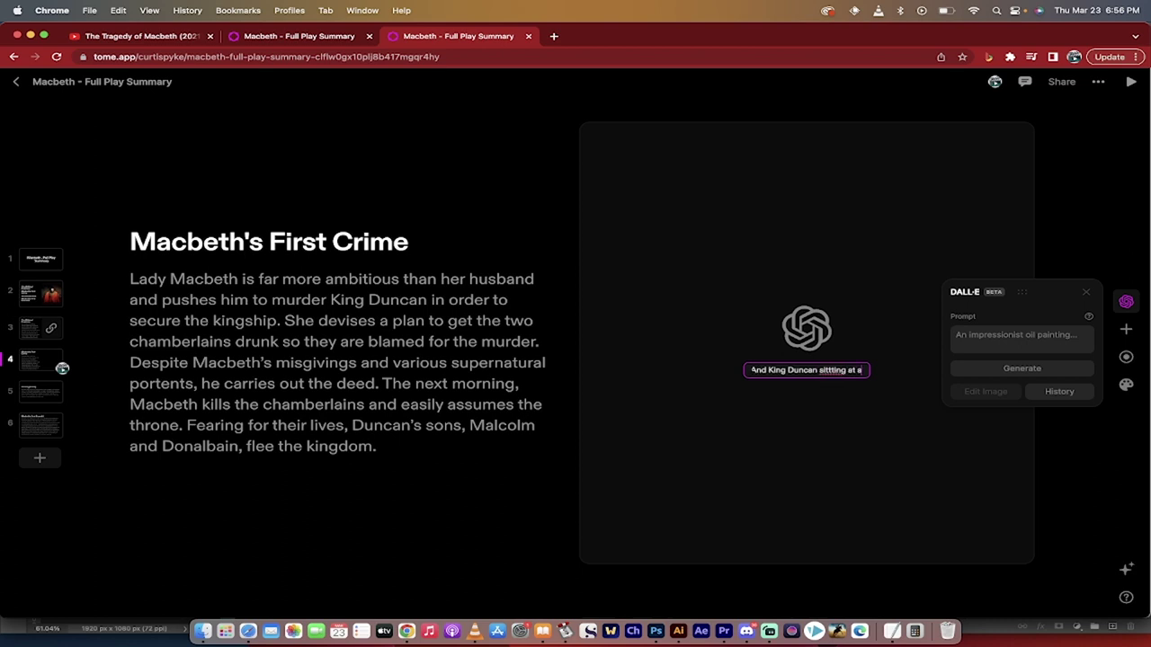
pyautogui.write(' table')
pyautogui.press('BackSpace')
pyautogui.press('Return')
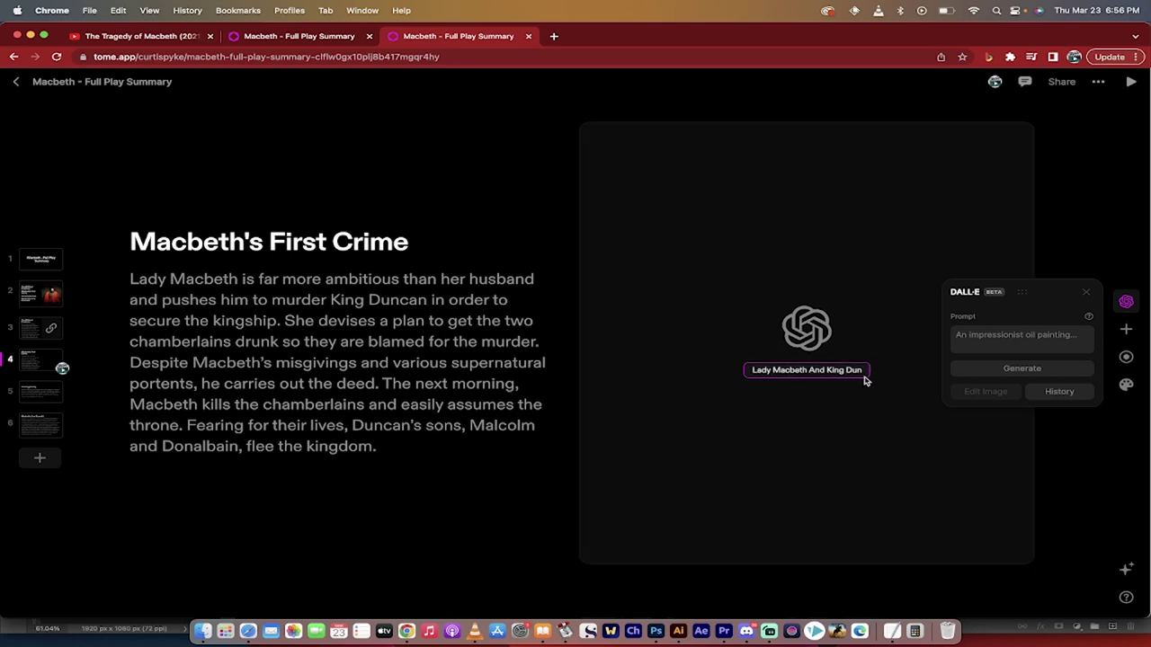
pyautogui.click(865, 381)
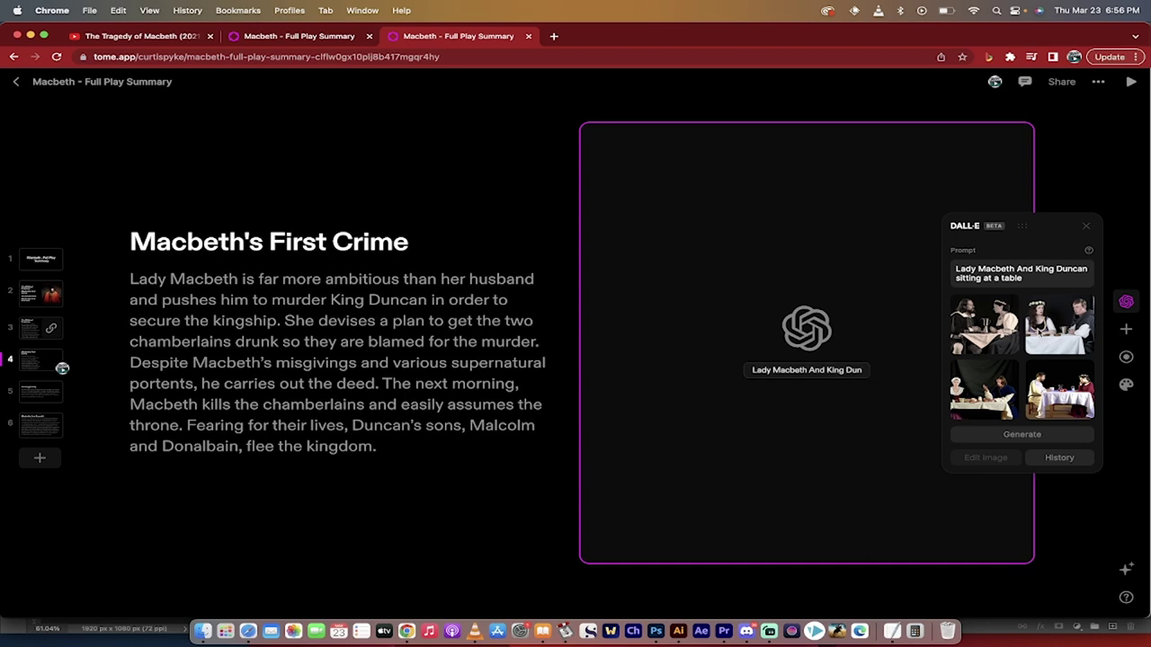
pyautogui.scroll(2, 996, 335)
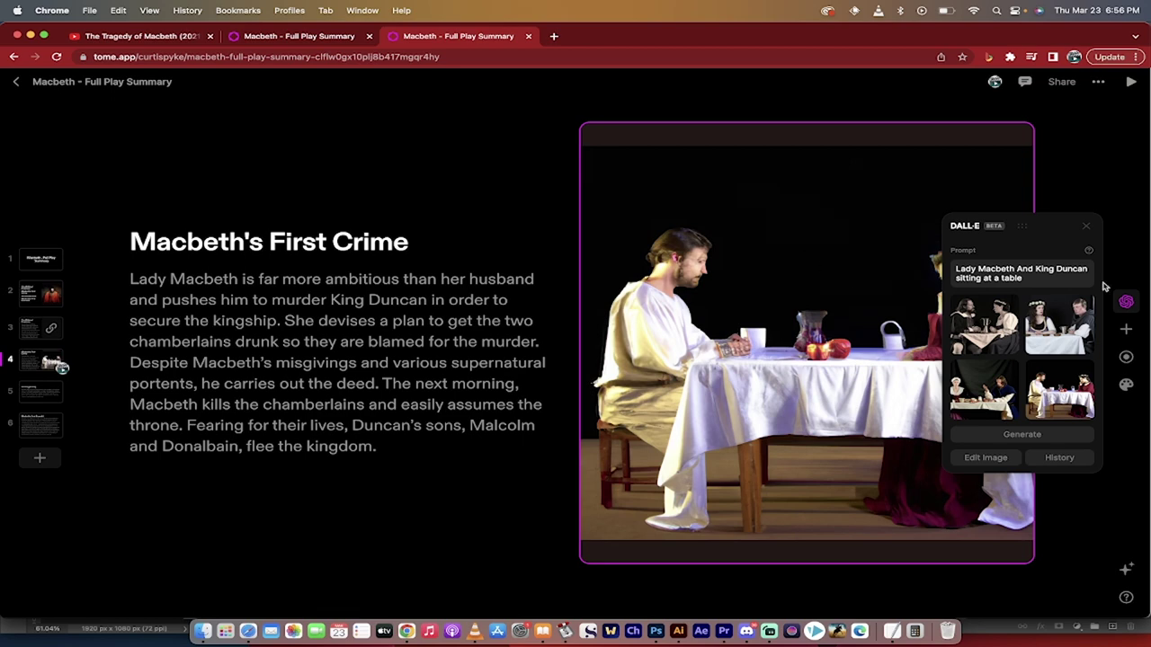
pyautogui.click(1087, 226)
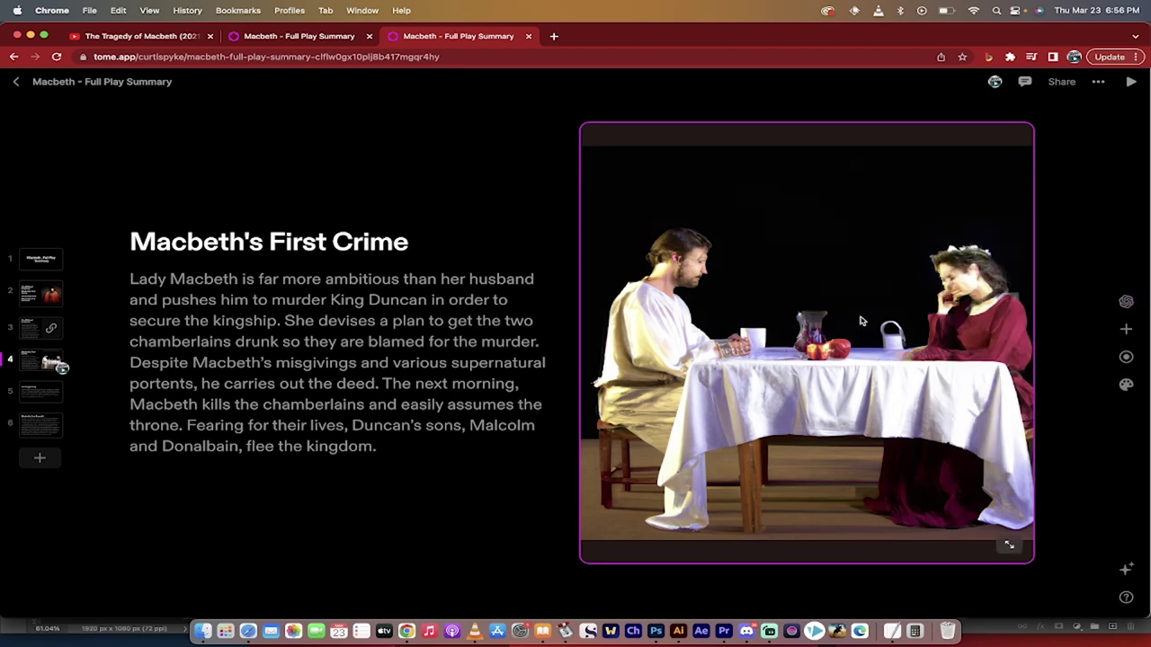
# Enlarge the table image on page 4 to 126% and reposition it to fill its tile
pyautogui.doubleClick(950, 297)
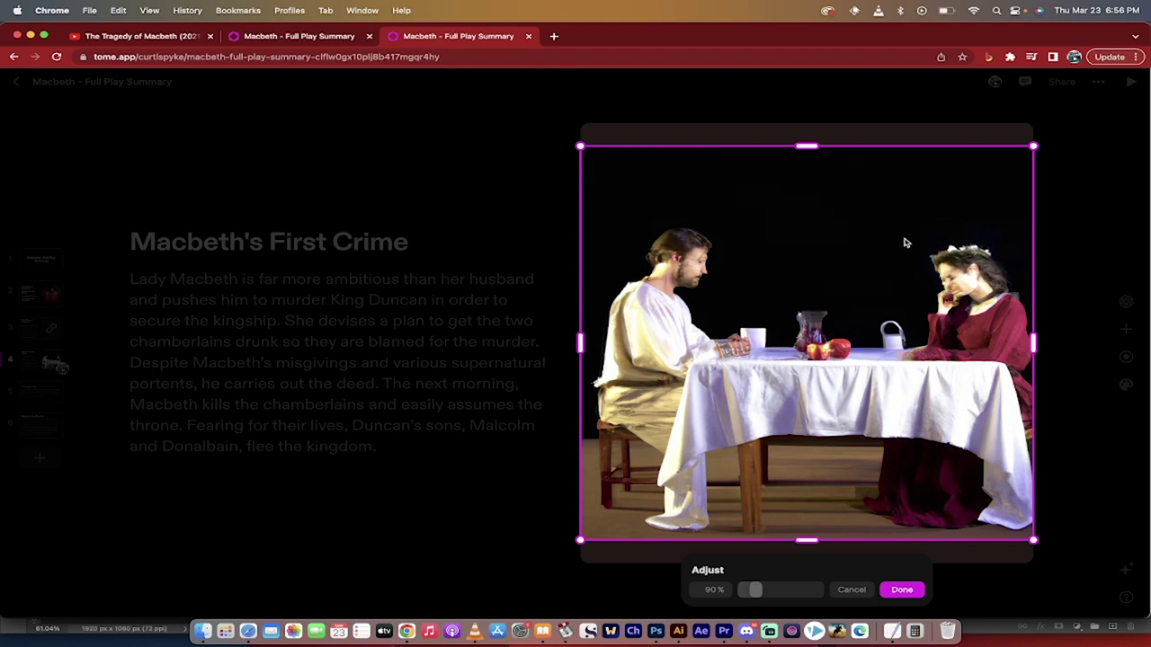
pyautogui.moveTo(809, 147); pyautogui.dragTo(818, 106)
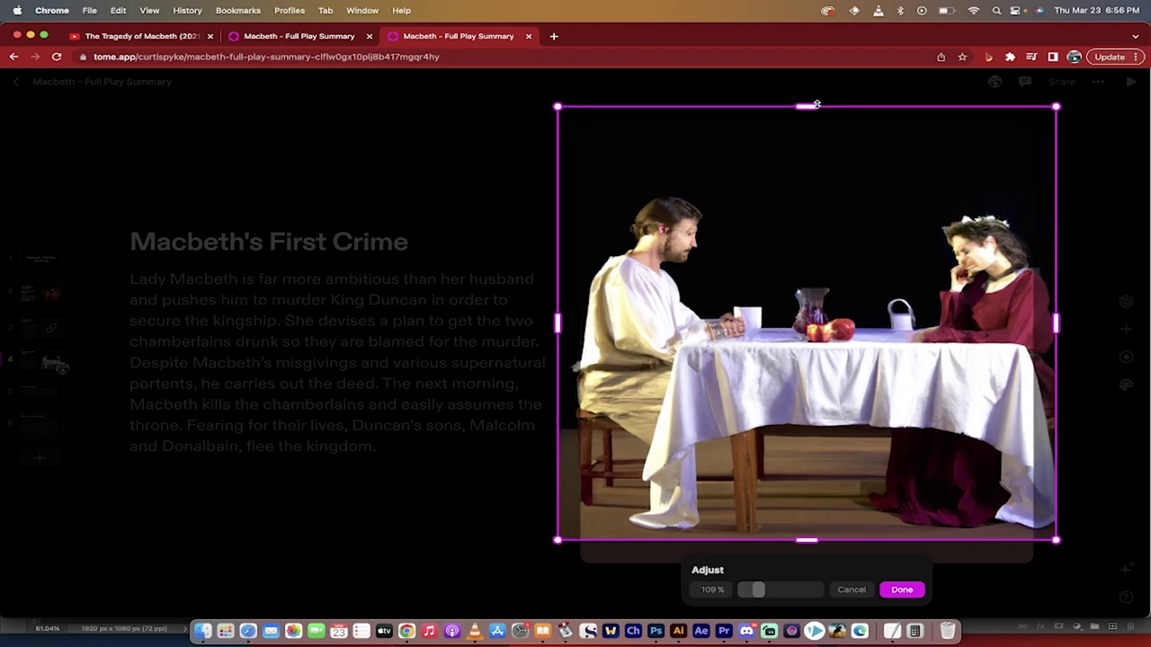
pyautogui.moveTo(807, 545); pyautogui.dragTo(807, 580)
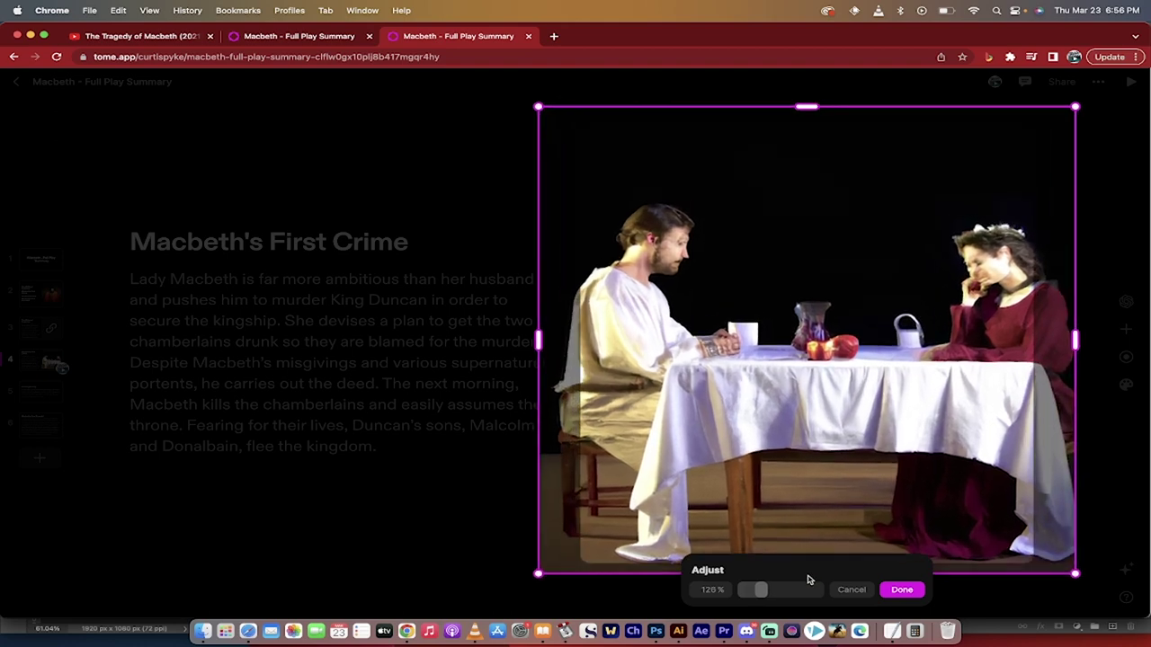
pyautogui.moveTo(870, 407)
pyautogui.mouseDown()
pyautogui.moveTo(986, 399)
pyautogui.moveTo(881, 411)
pyautogui.mouseUp()
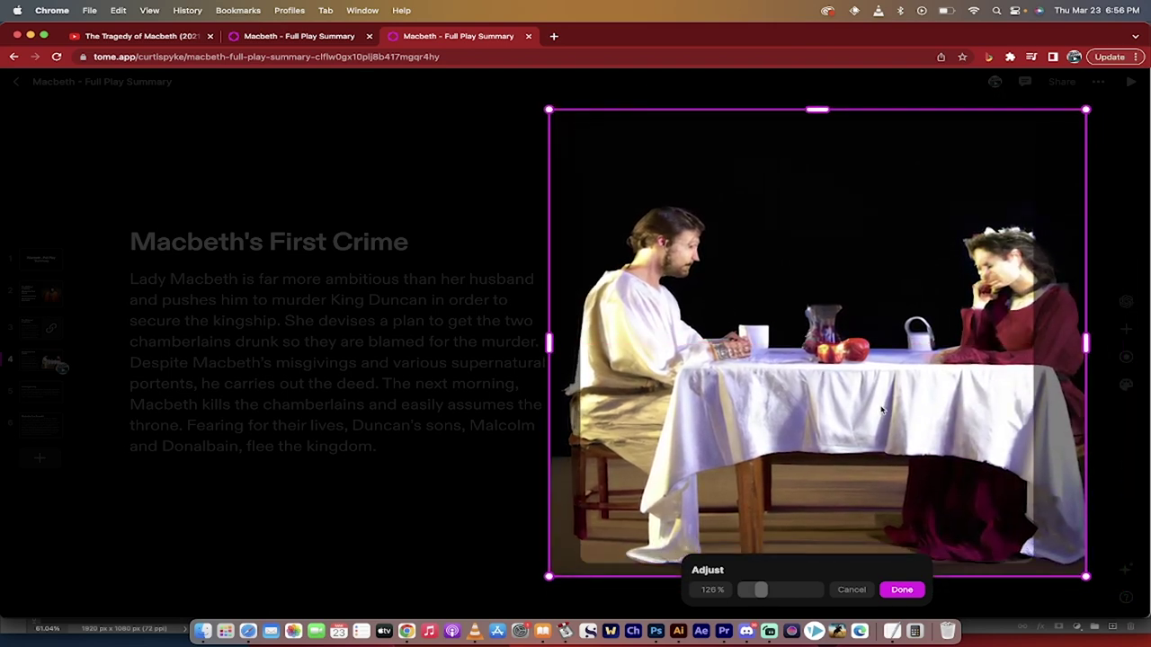
pyautogui.click(901, 589)
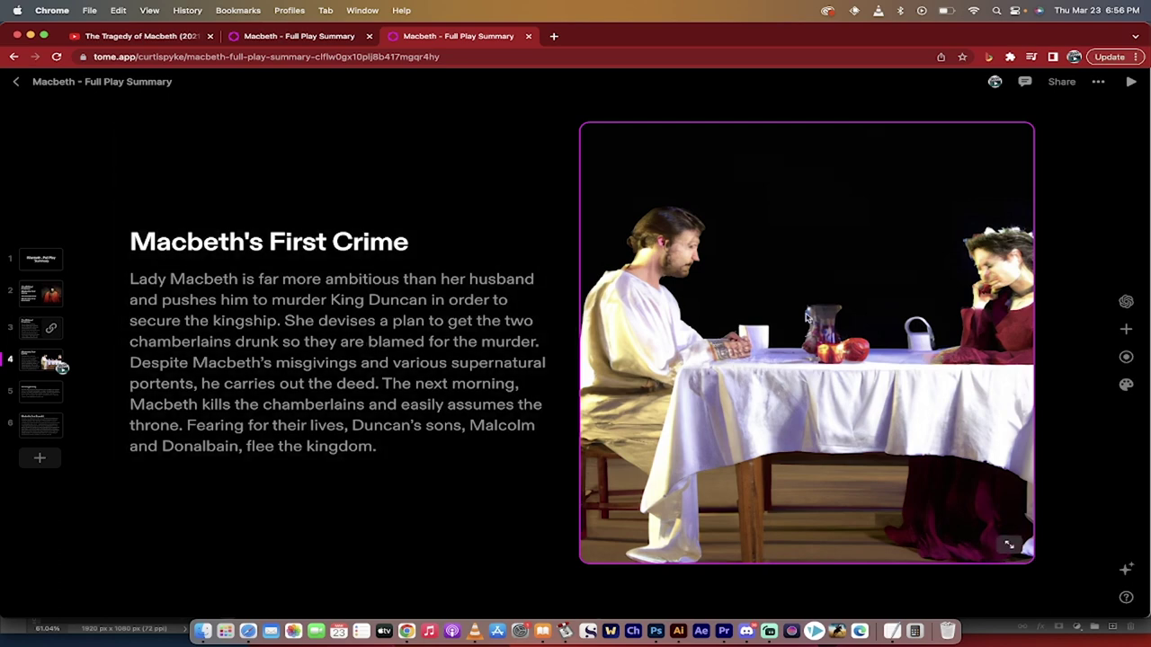
# Move the table image above the "Macbeth's First Crime" text on page 4 and review the stacked layout
pyautogui.moveTo(808, 274); pyautogui.dragTo(562, 118)
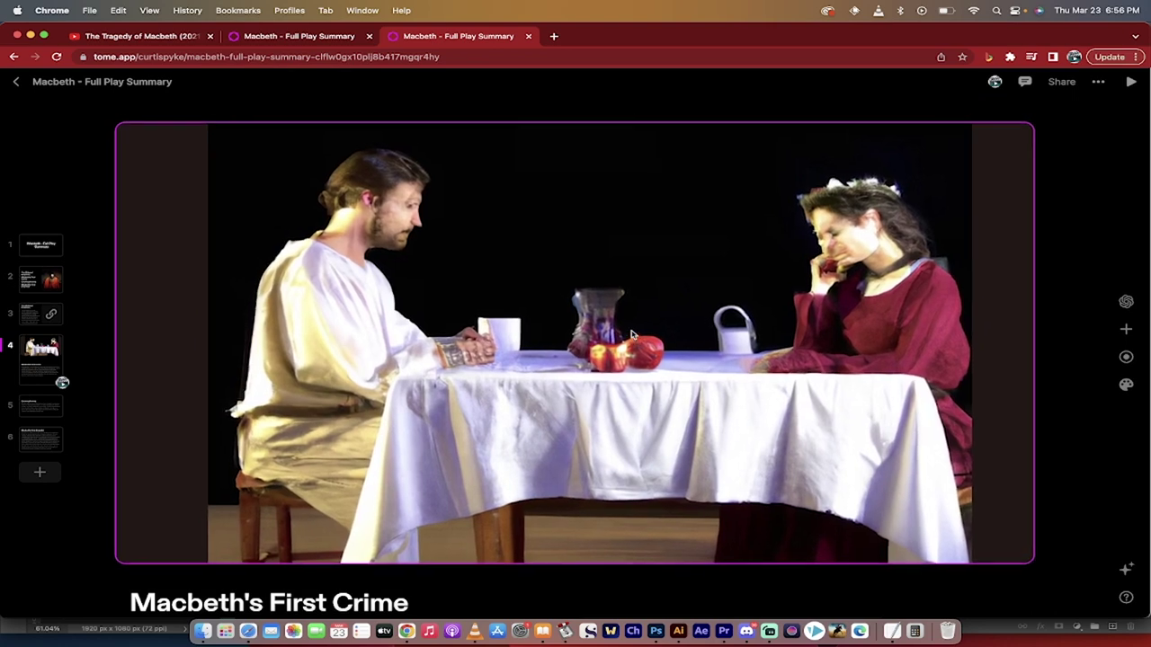
pyautogui.scroll(-1, 836, 251)
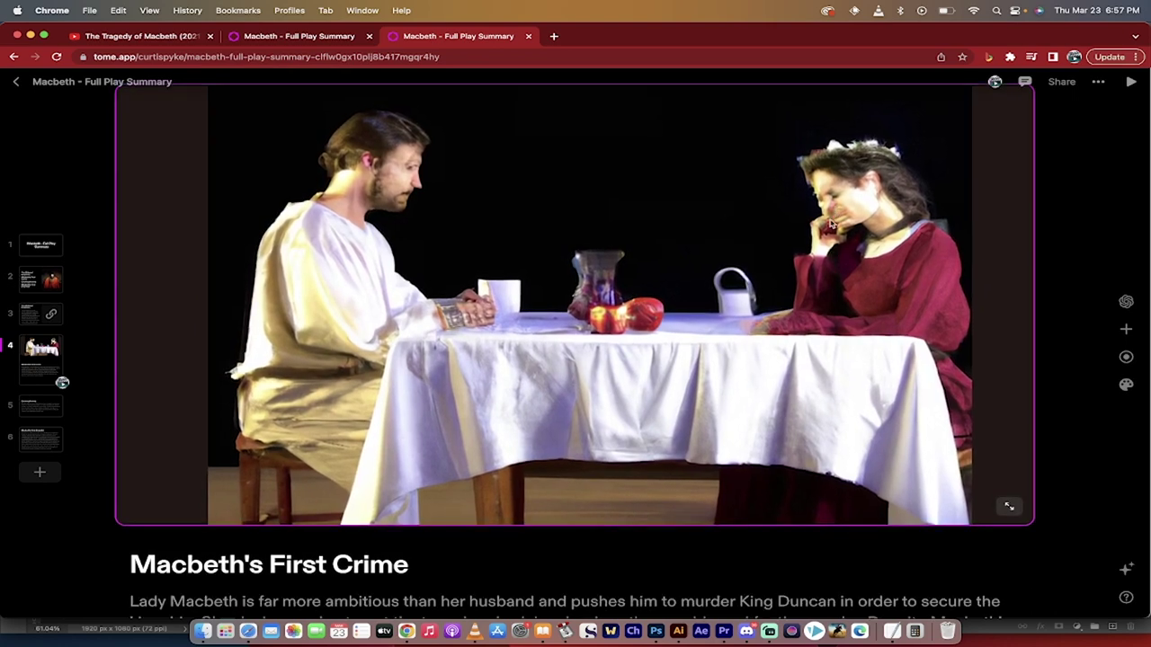
pyautogui.scroll(-3, 423, 225)
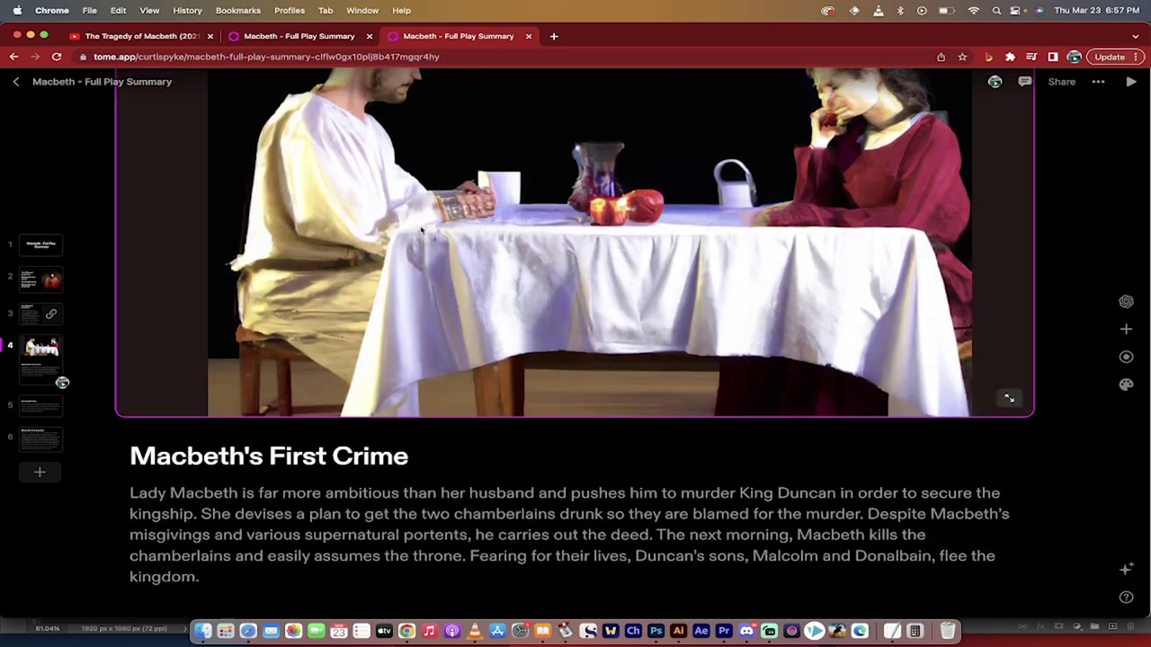
pyautogui.scroll(-1, 434, 316)
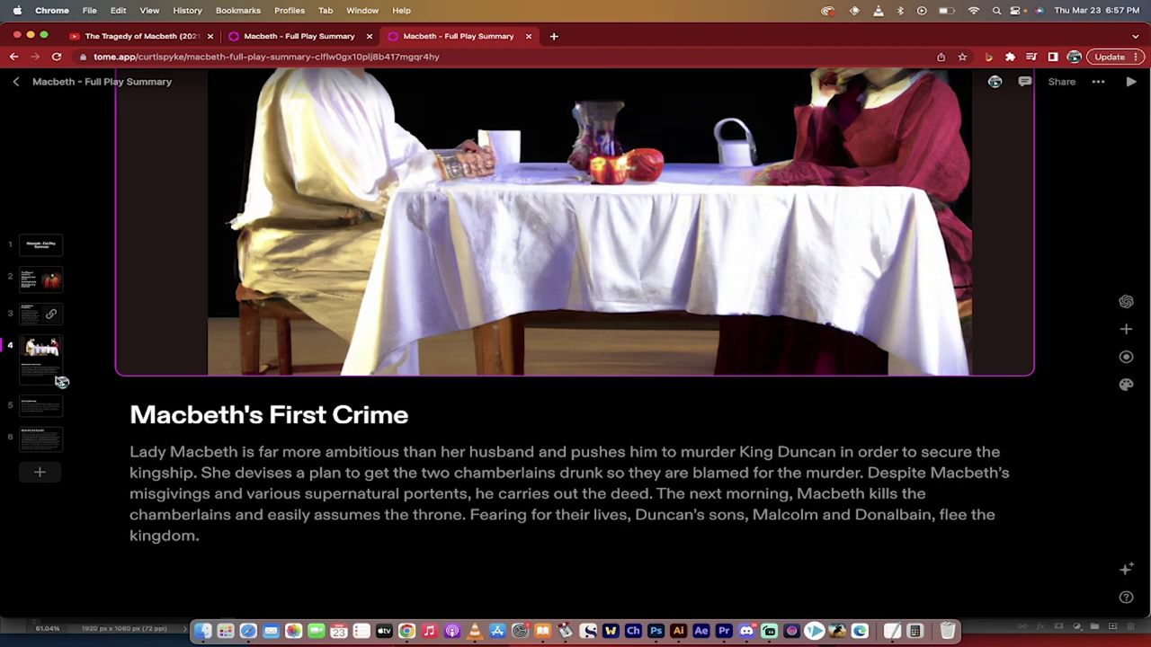
# Add an image tile to page 5, "Growing Anxiety", and insert 3Witches.png from the Macbeth folder in Finder
pyautogui.click(40, 410)
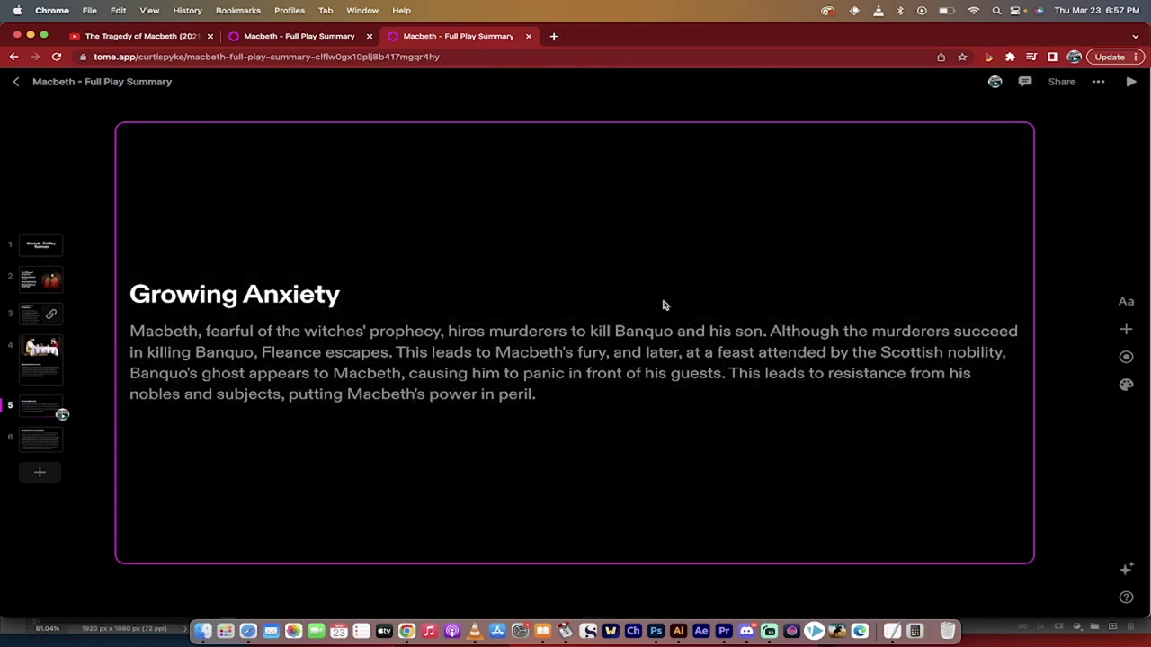
pyautogui.click(1124, 333)
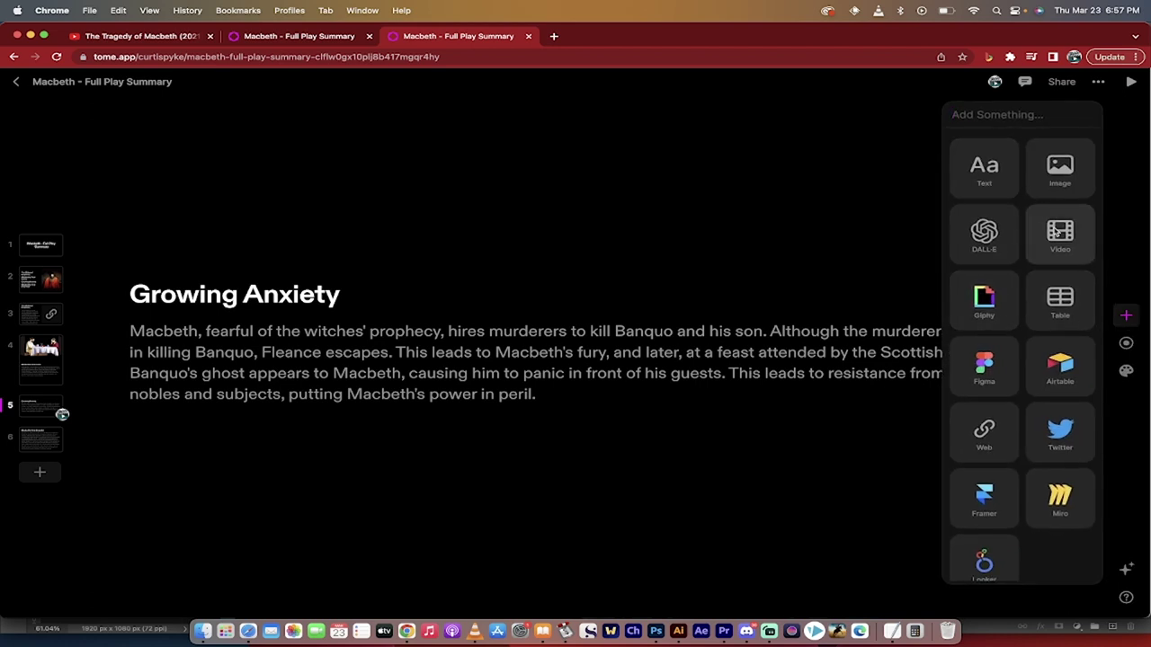
pyautogui.click(1062, 165)
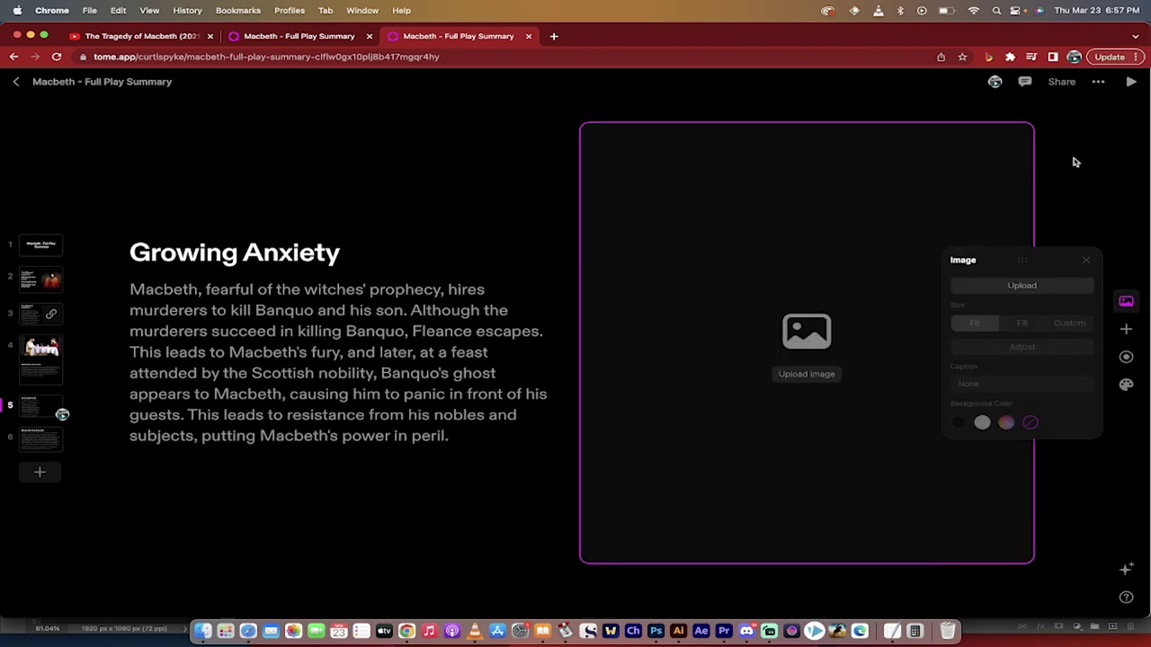
pyautogui.click(202, 635)
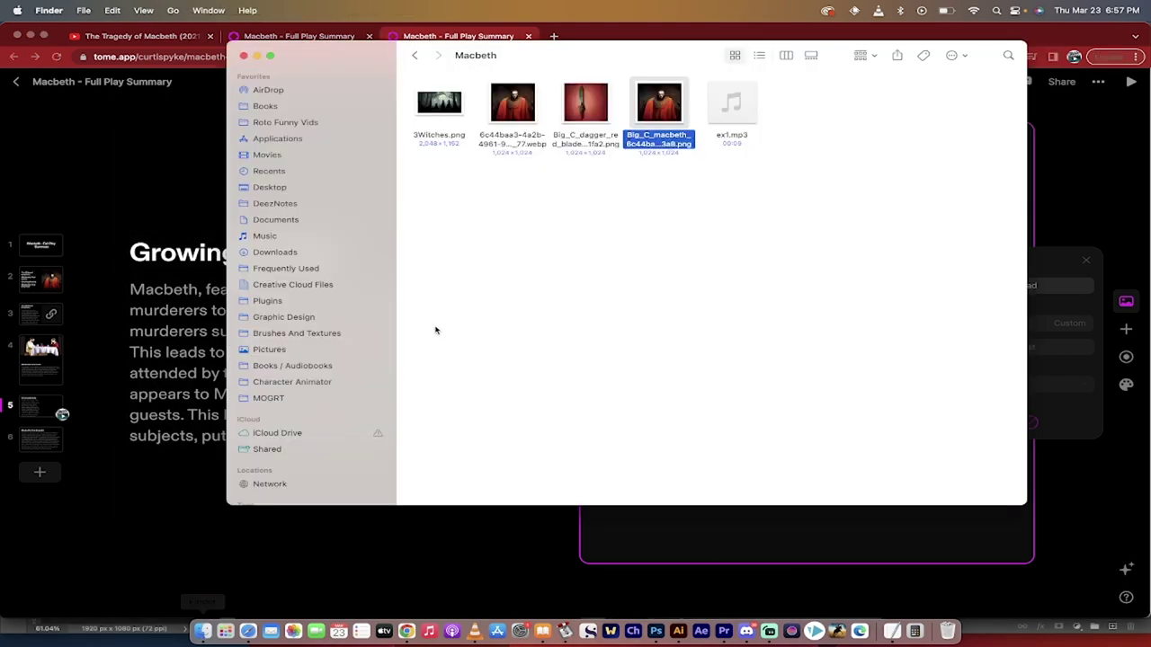
pyautogui.click(454, 101)
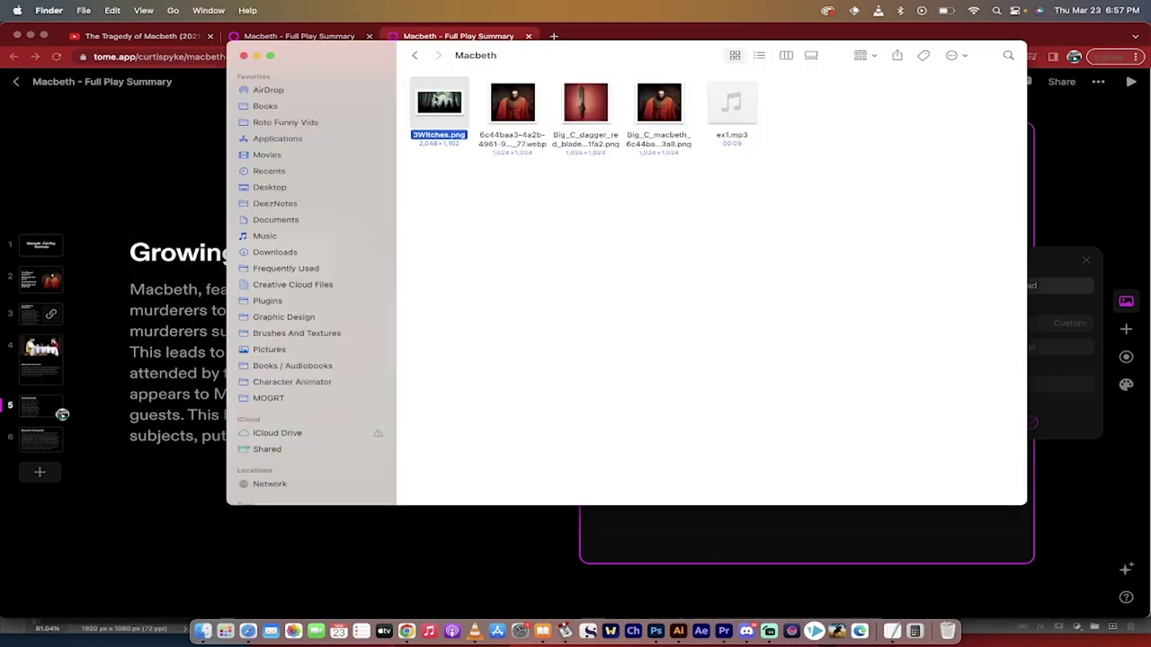
pyautogui.moveTo(449, 103); pyautogui.dragTo(863, 363)
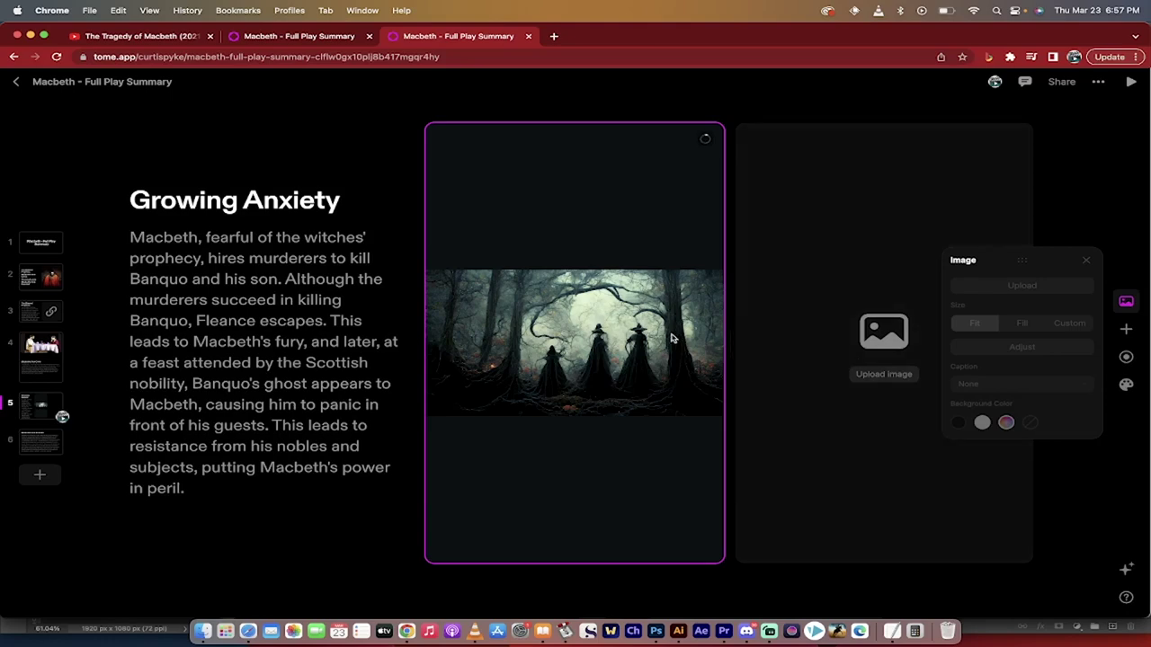
# Delete the leftover empty image tile on page 5 and move the witches image above the text
pyautogui.click(837, 250)
pyautogui.press('BackSpace')
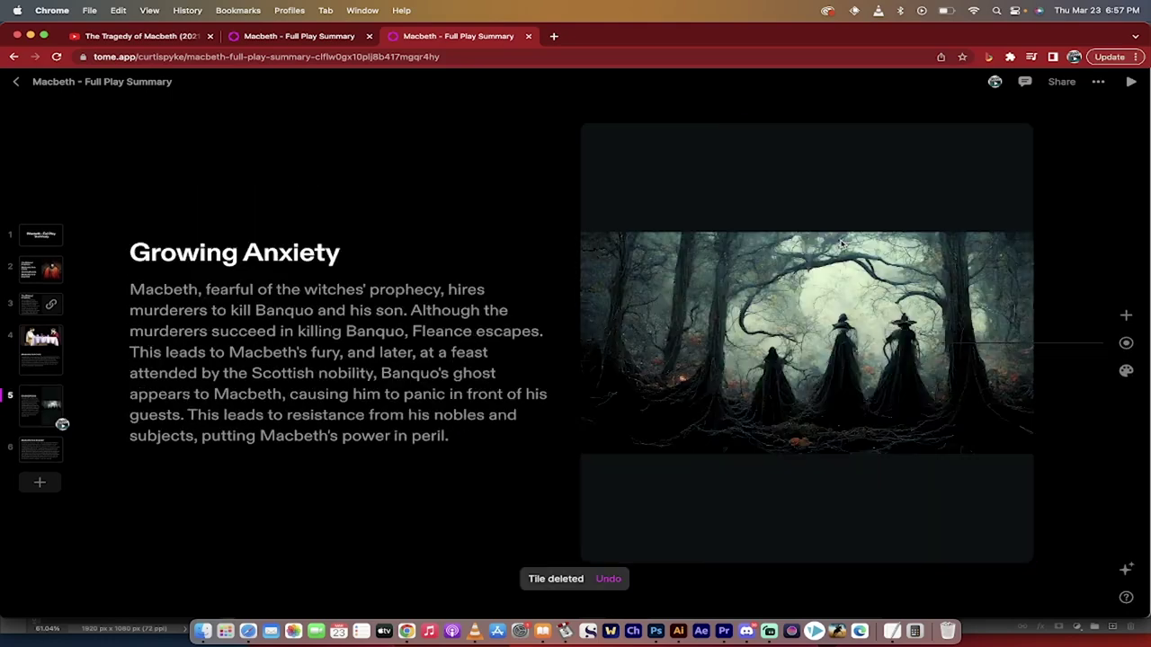
pyautogui.click(843, 331)
pyautogui.moveTo(843, 331); pyautogui.dragTo(581, 152)
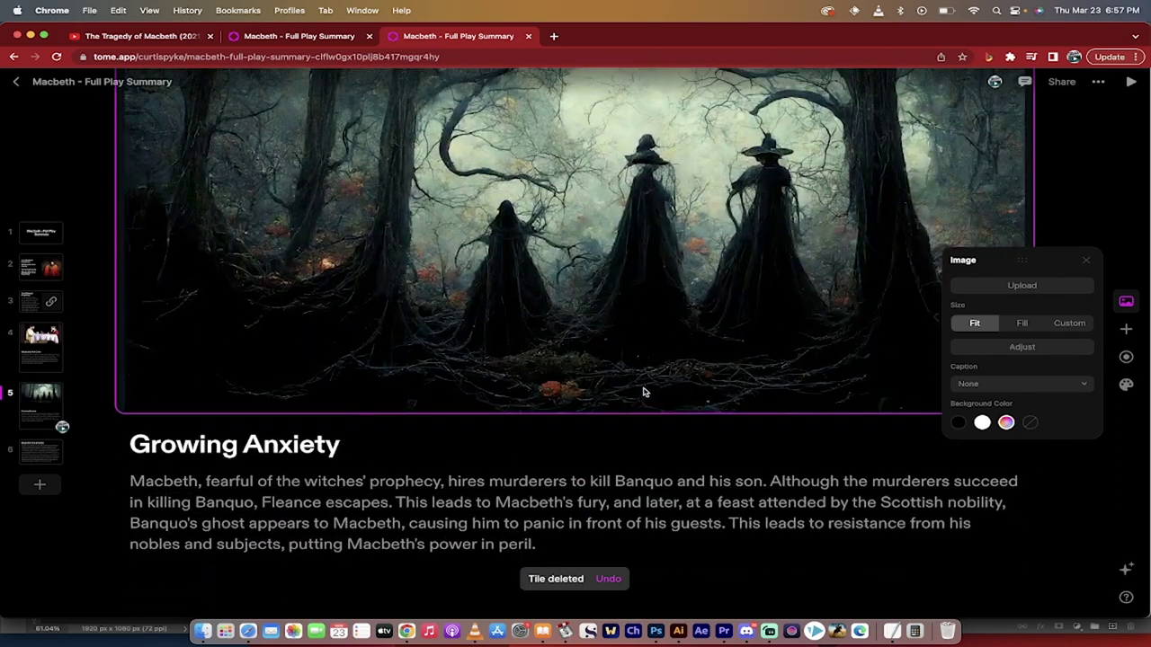
# Go to page 6, "Macbeth's Final Downfall"
pyautogui.click(49, 452)
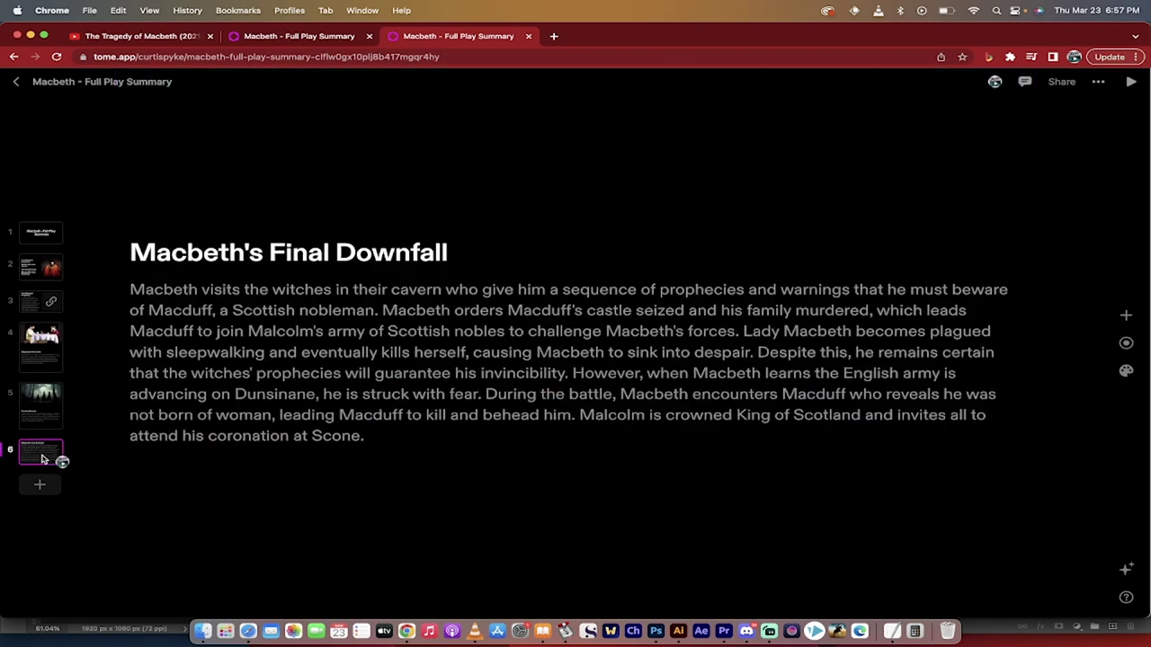